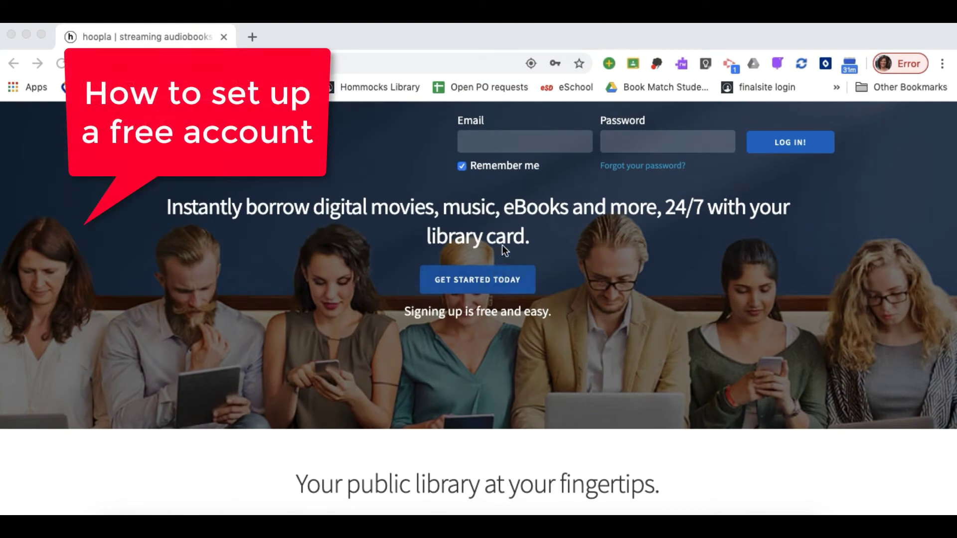
Open the free sign-up form and fill both email fields with the user's email address
click(504, 281)
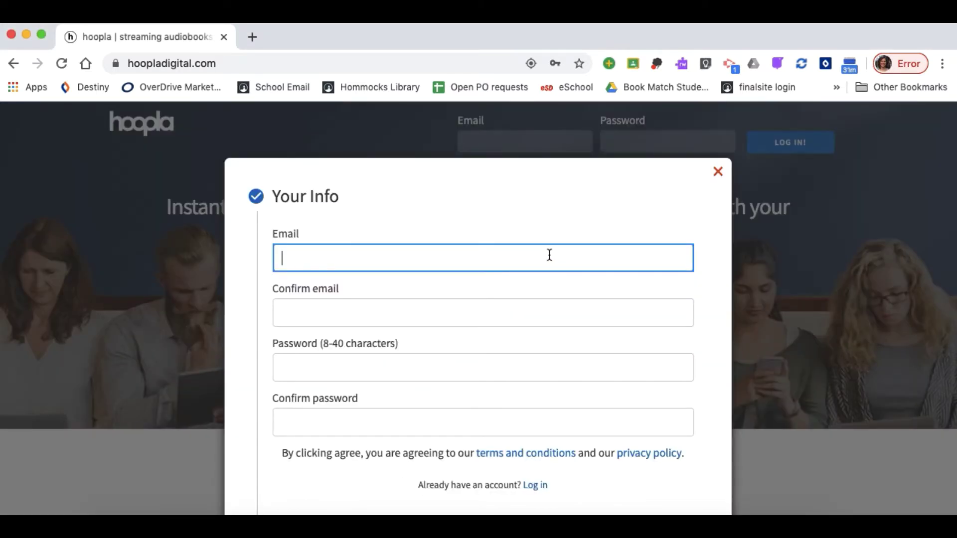
scroll(549, 255, down, 2)
text(kcoh)
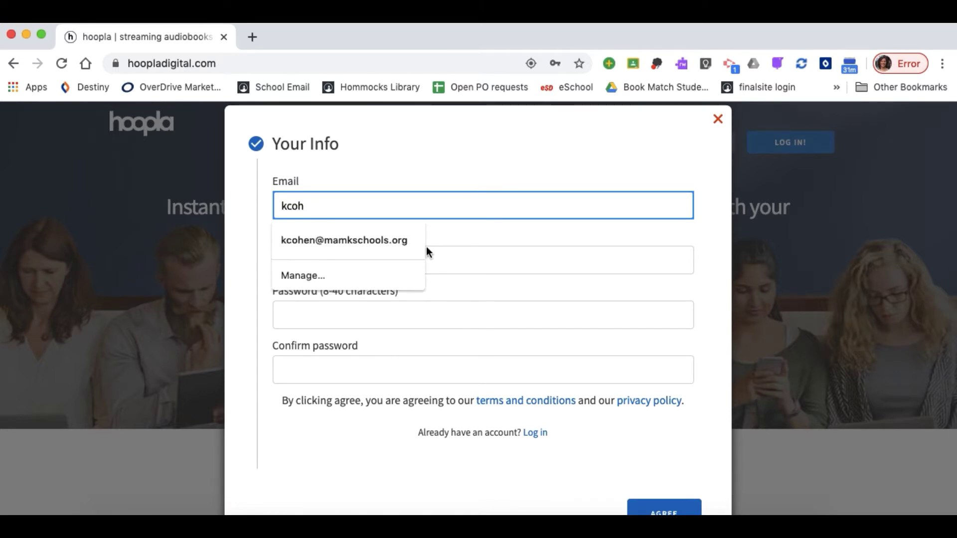
click(399, 242)
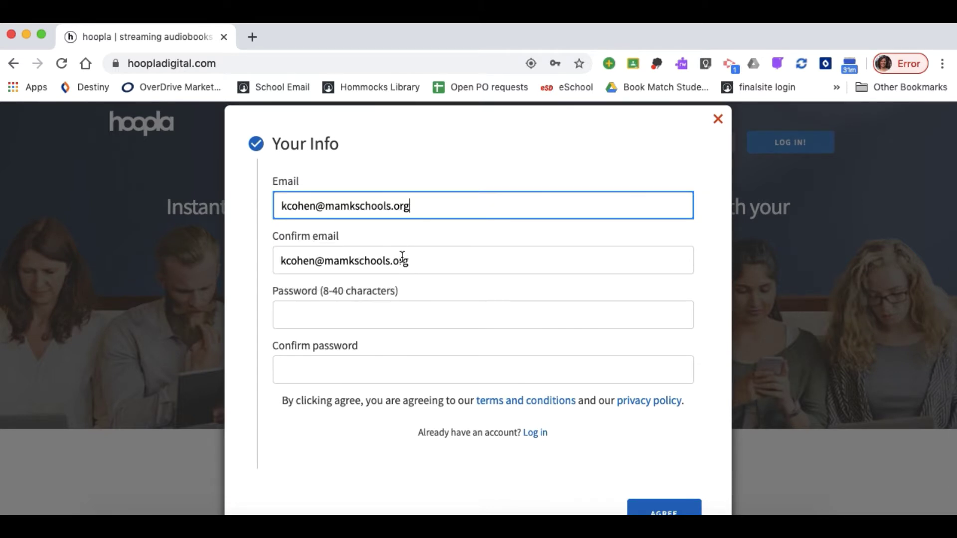
Enter and confirm the account password, then agree to the terms to submit
click(399, 315)
text(•••)
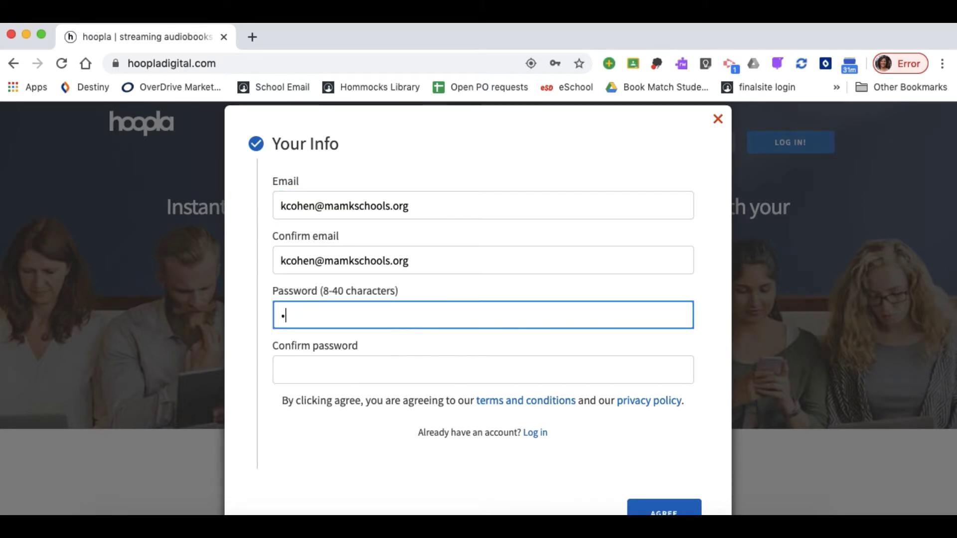
text(•••••)
click(371, 372)
text(•••••)
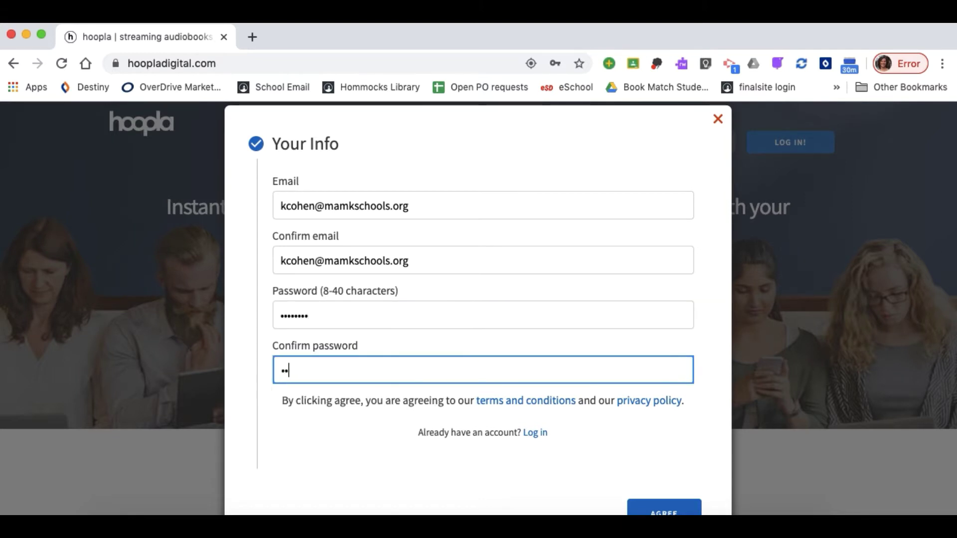
text(•••)
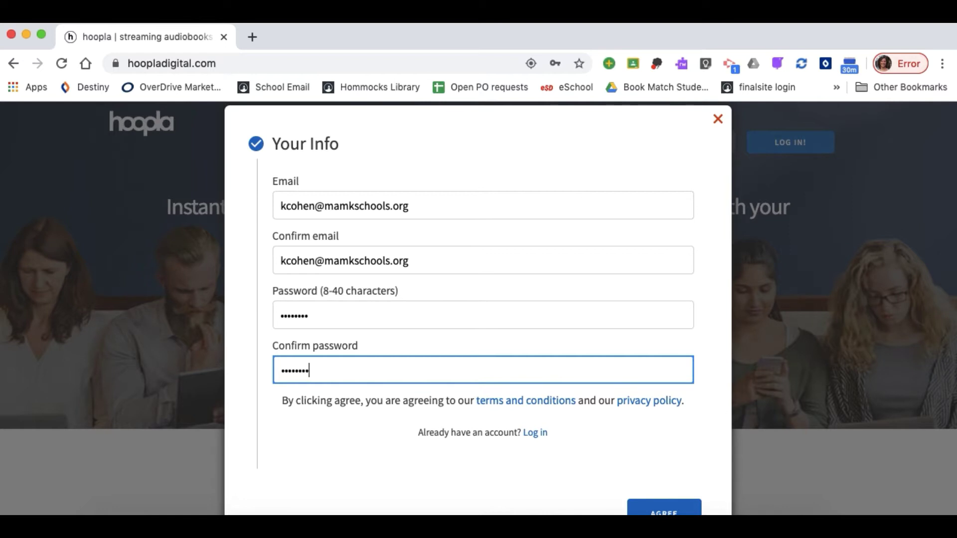
scroll(491, 376, down, 1)
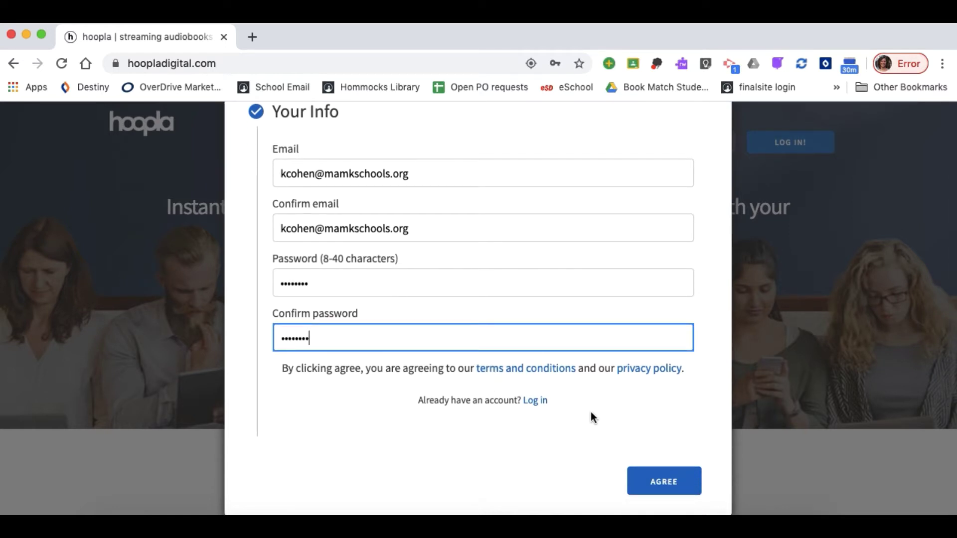
scroll(591, 413, up, 1)
scroll(620, 444, down, 2)
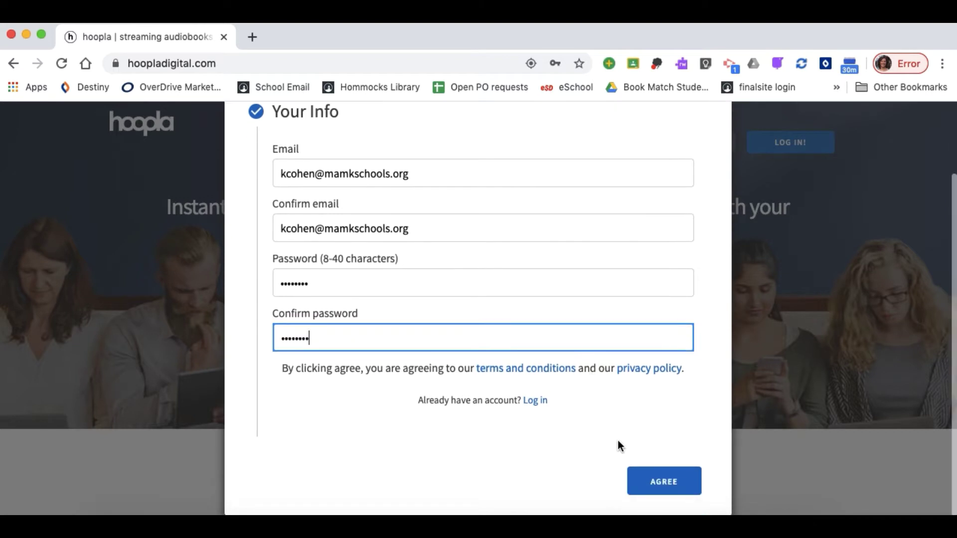
click(665, 489)
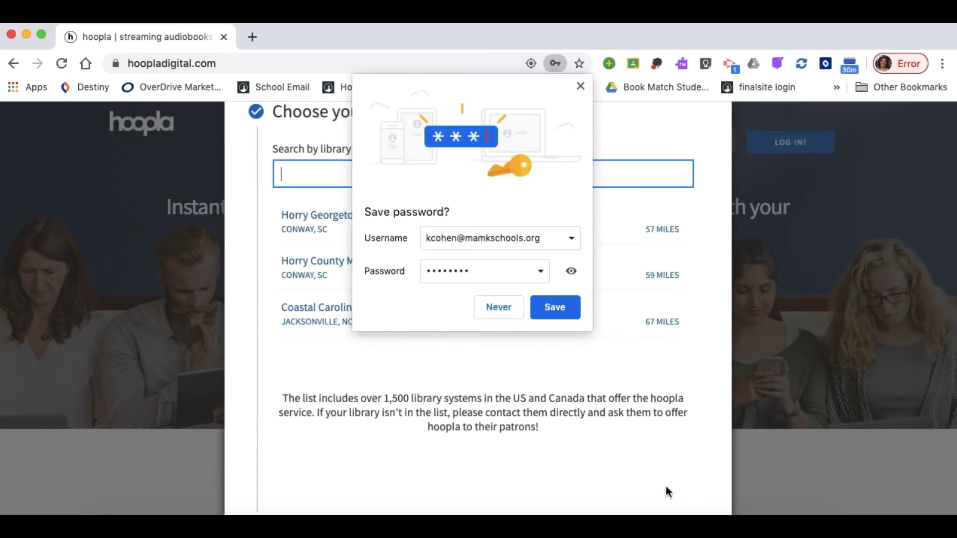
Replace the 'Ossining Public Library' search with 'Westchester library system' and pick Westchester Library System (NY)
click(581, 87)
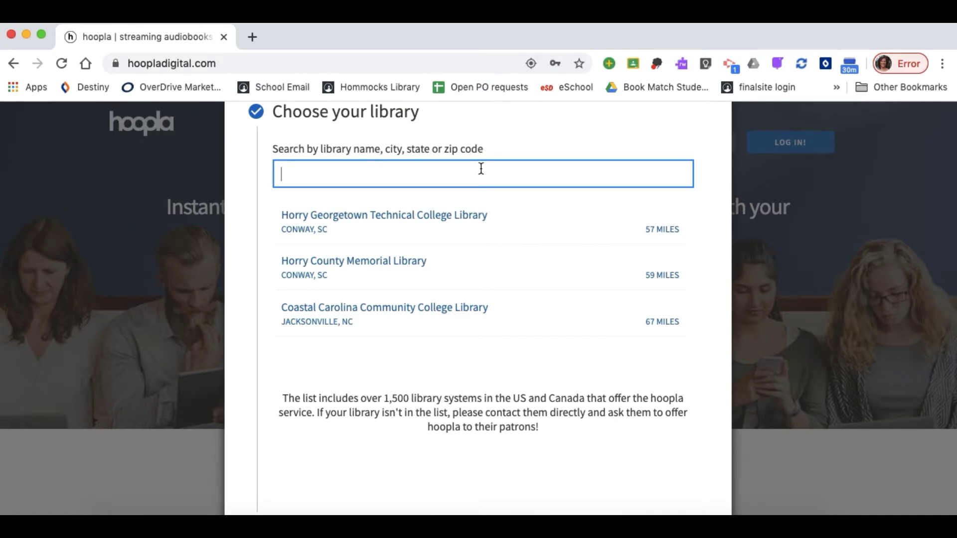
text(Ossining Public Library)
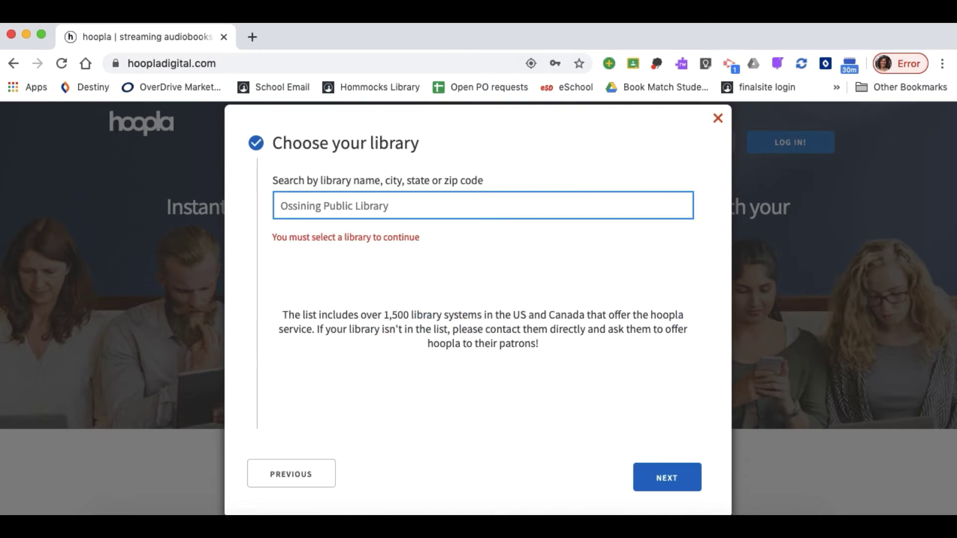
drag(416, 199, 266, 200)
key(BackSpace)
text(W)
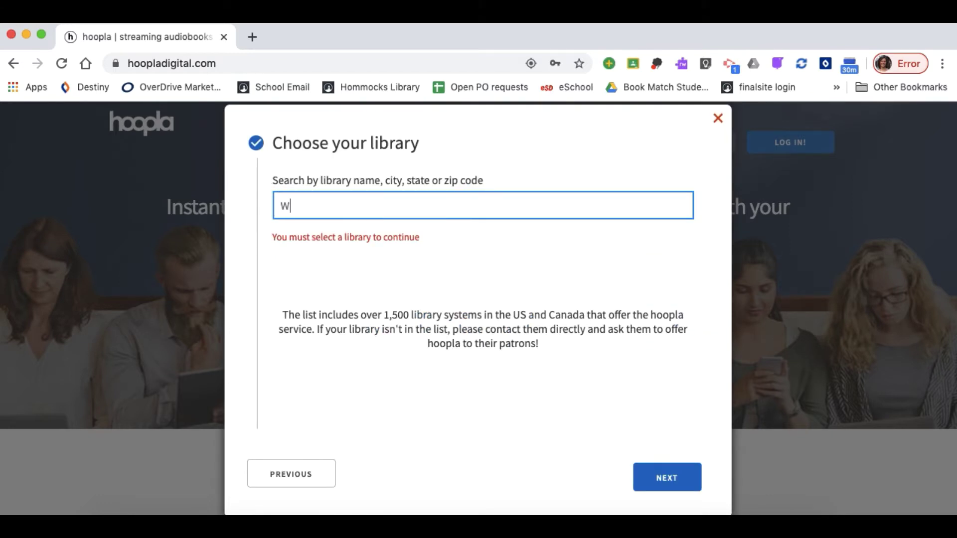
text(estchester library system)
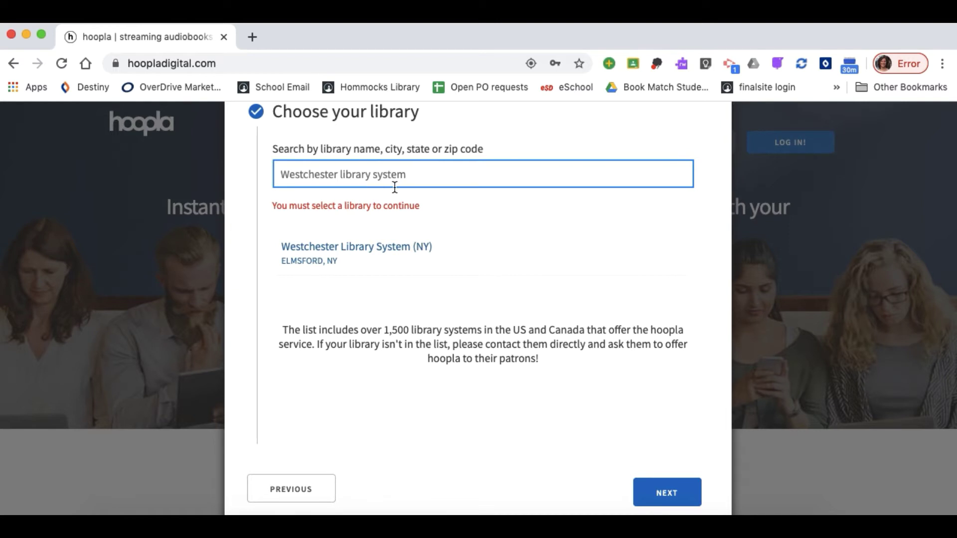
click(376, 257)
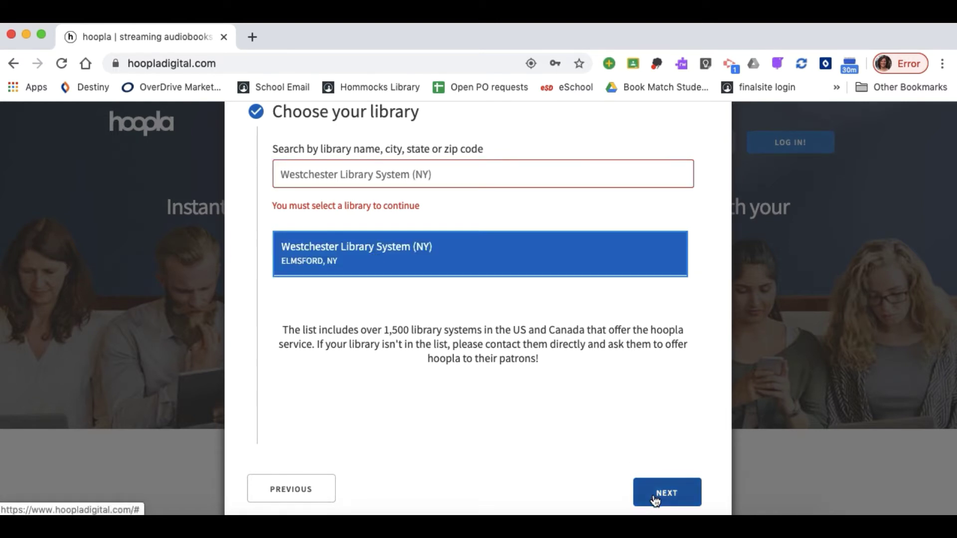
On the Library Card step, replace the autofilled email with the library card number
click(653, 494)
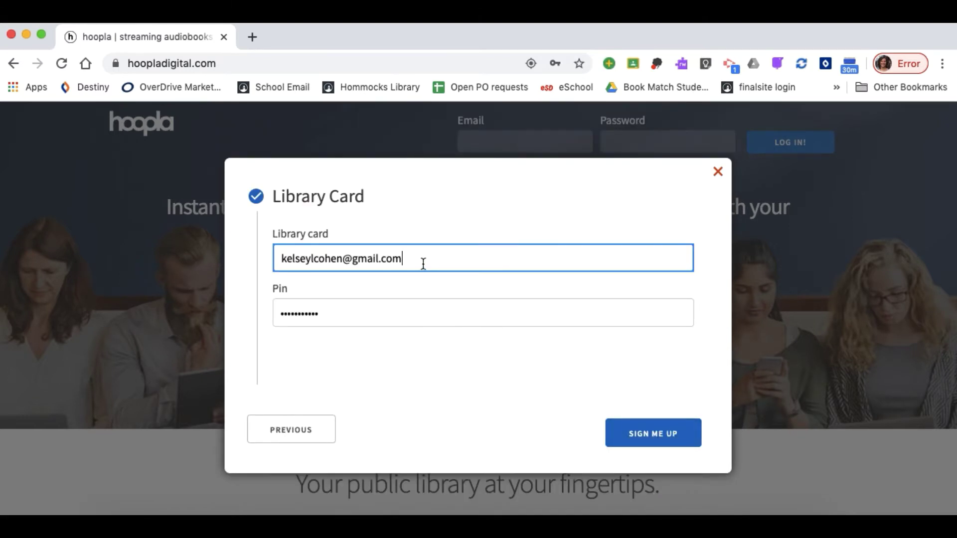
drag(404, 259, 288, 256)
key(BackSpace)
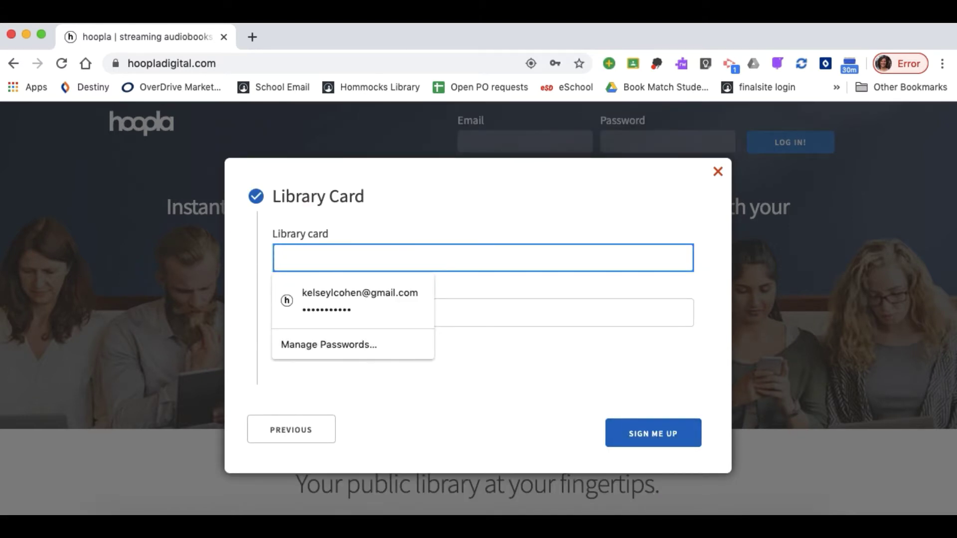
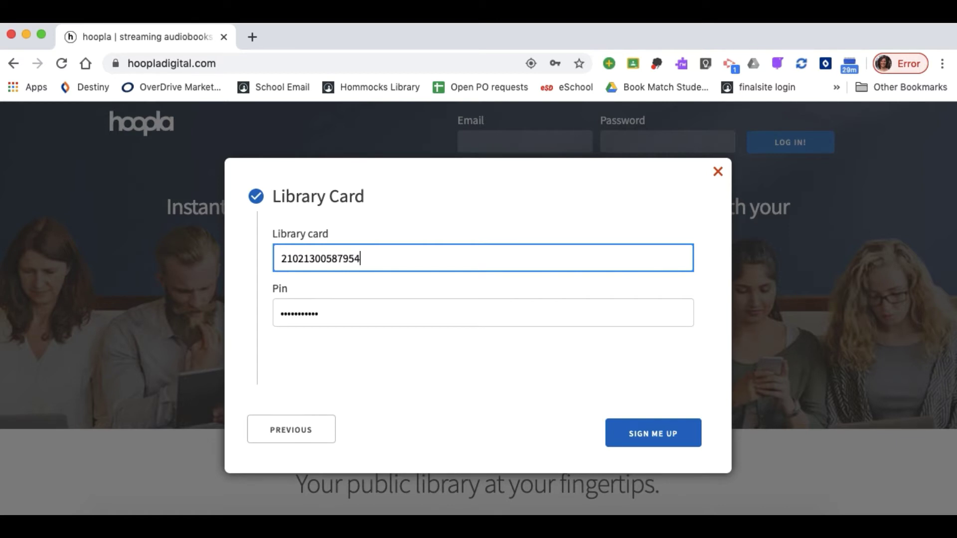
Clear the autofilled PIN and enter the library card PIN
drag(327, 313, 263, 311)
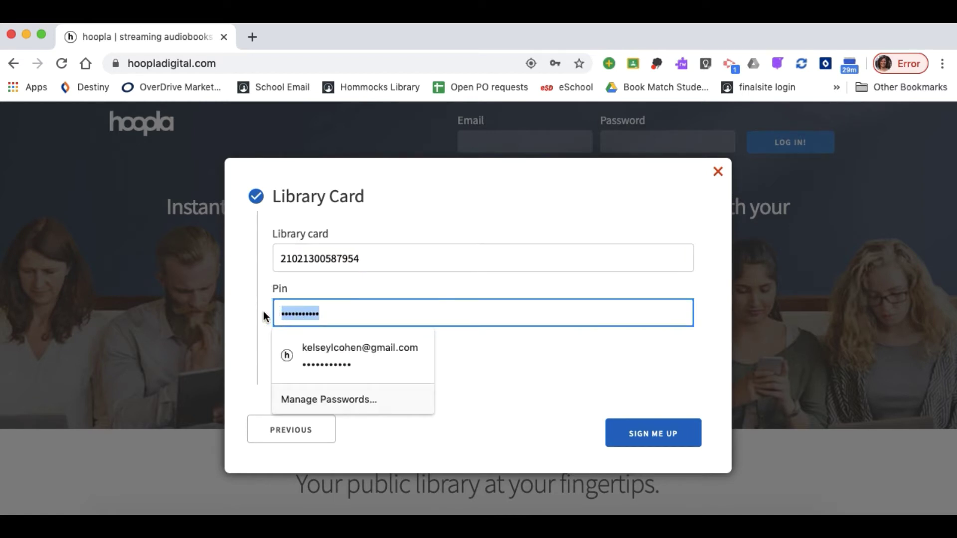
key(BackSpace)
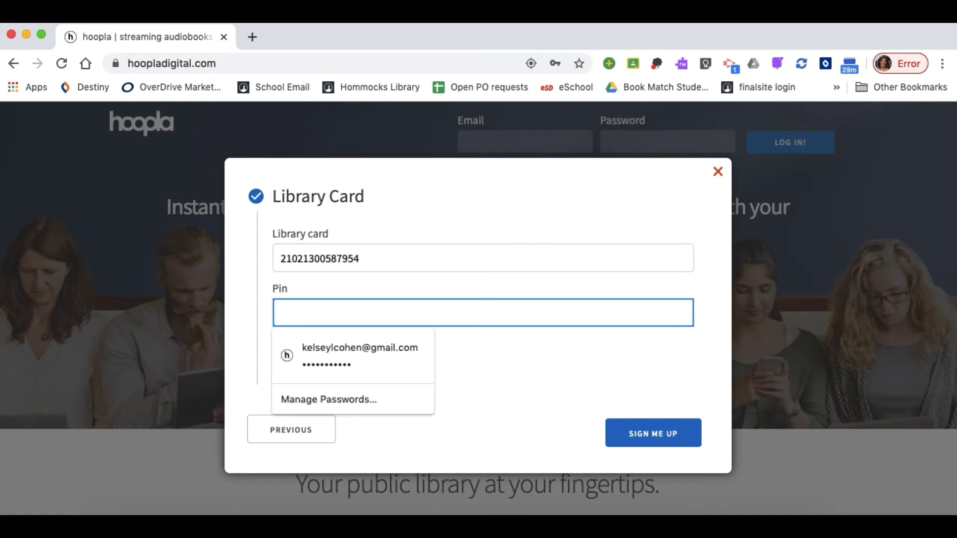
text(••)
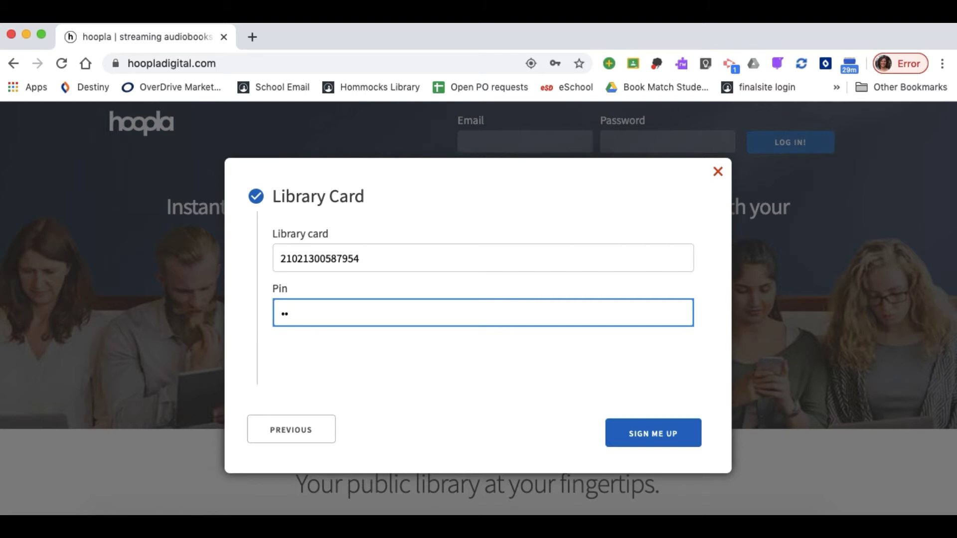
text(••)
click(405, 401)
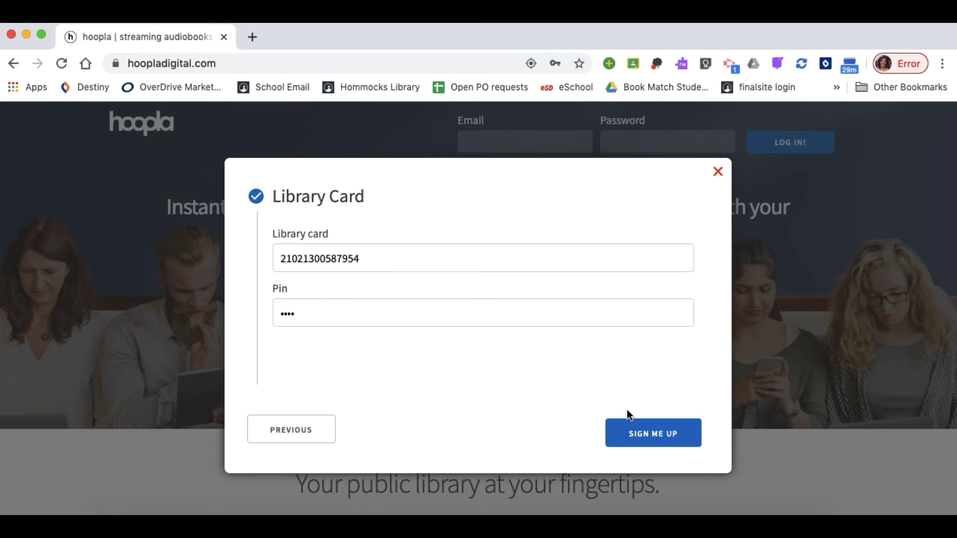
click(670, 439)
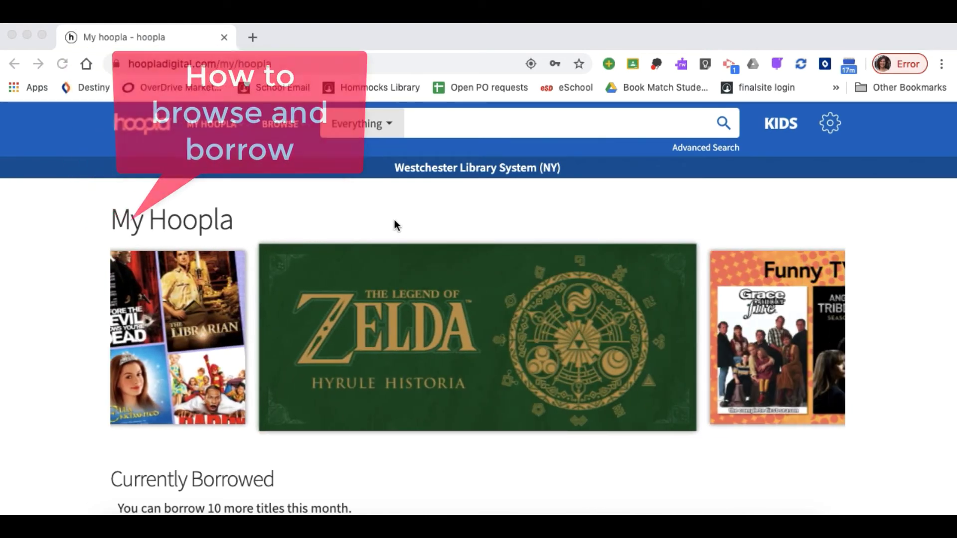
scroll(426, 229, down, 5)
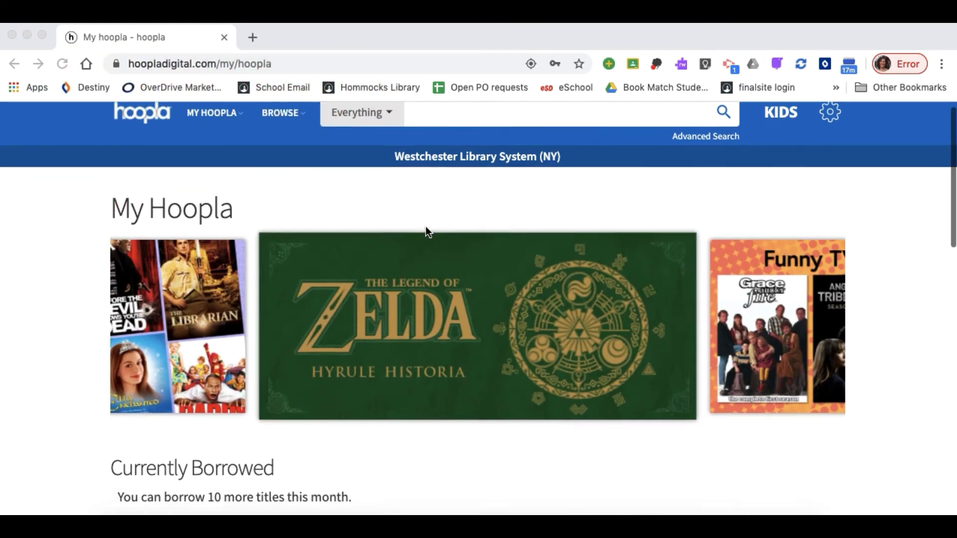
scroll(426, 228, down, 2)
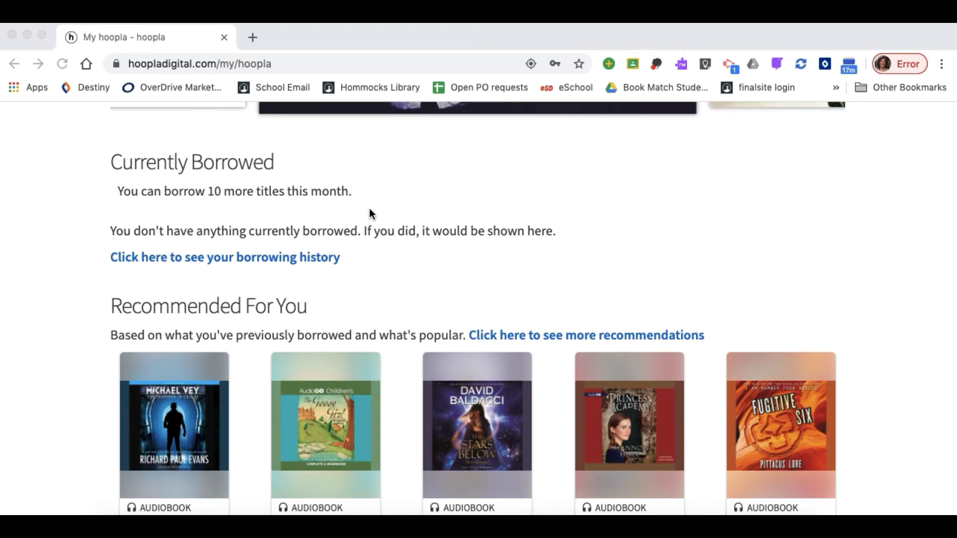
scroll(574, 273, down, 2)
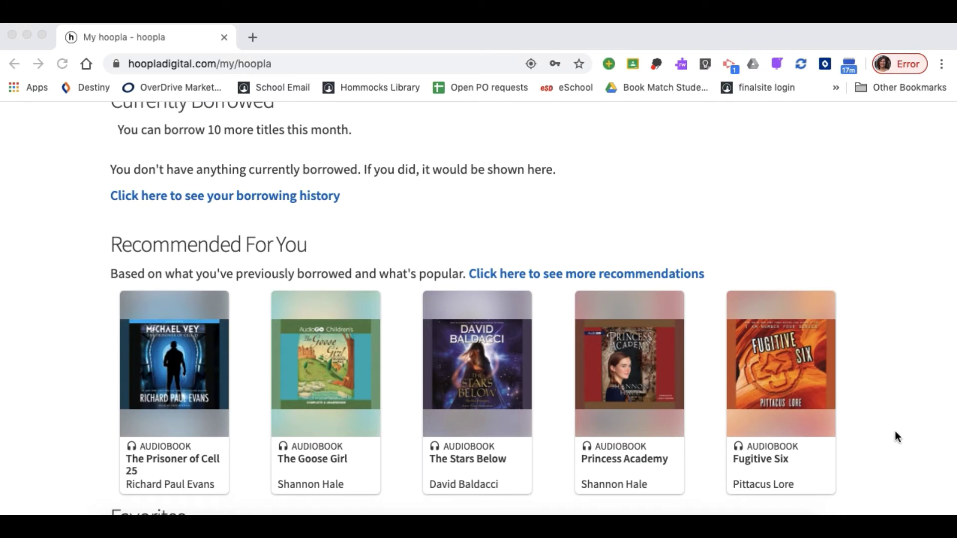
scroll(903, 438, down, 4)
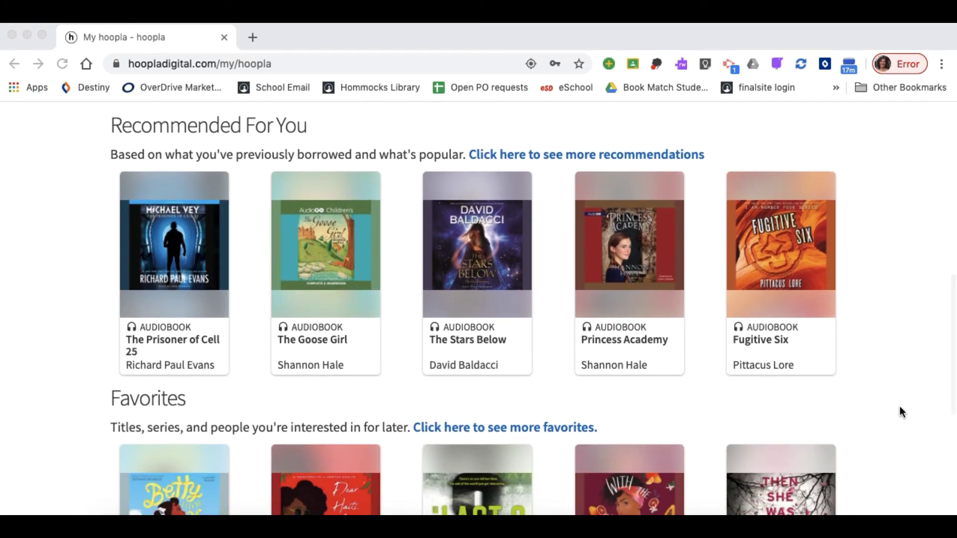
scroll(901, 412, down, 5)
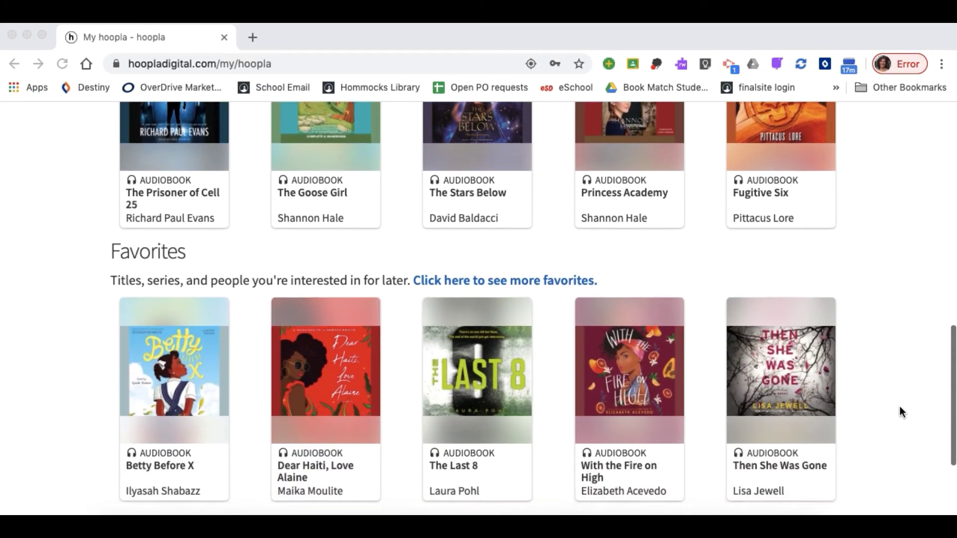
scroll(899, 406, down, 2)
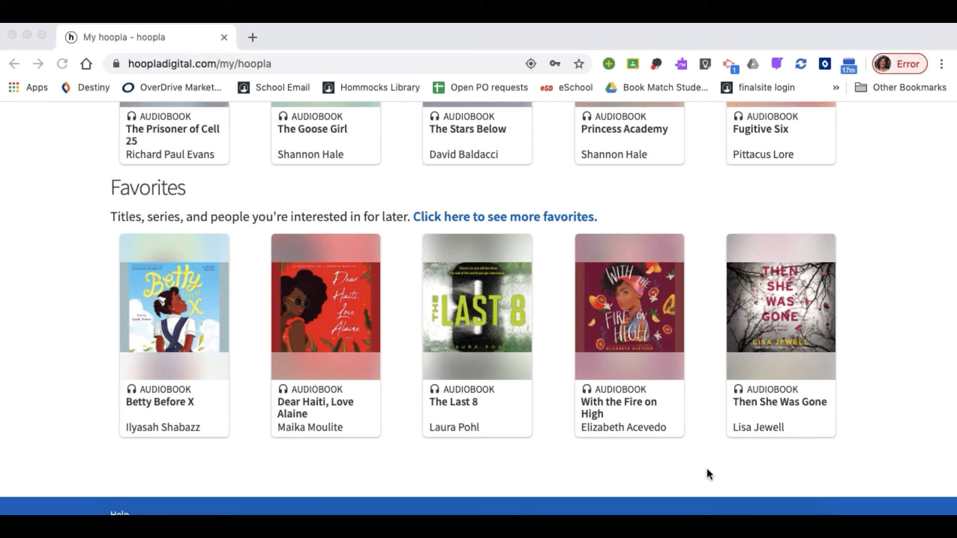
scroll(857, 281, up, 8)
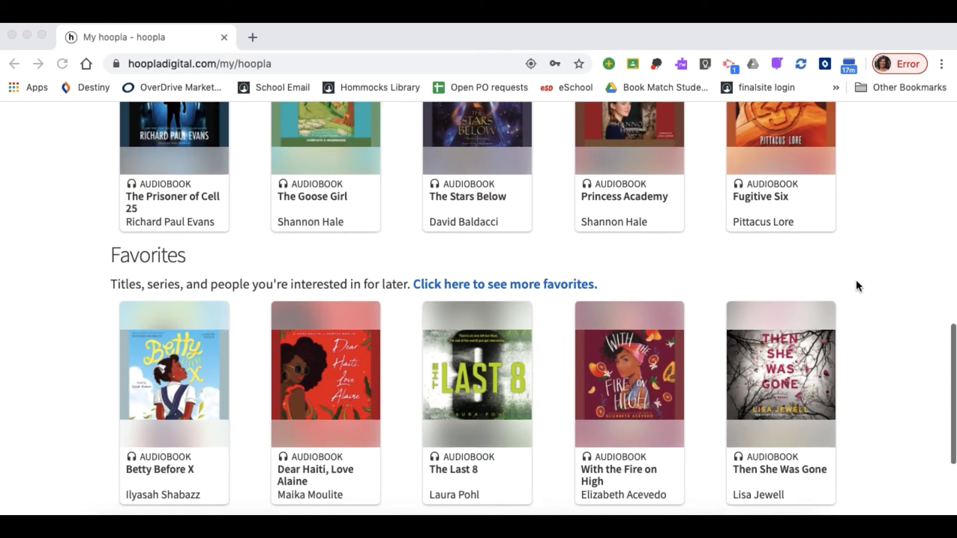
scroll(856, 282, up, 12)
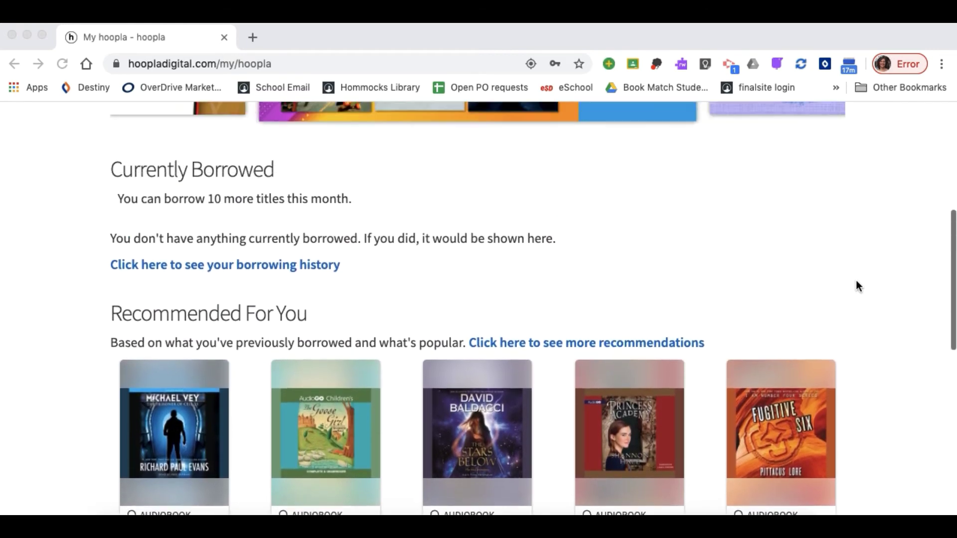
scroll(857, 280, up, 3)
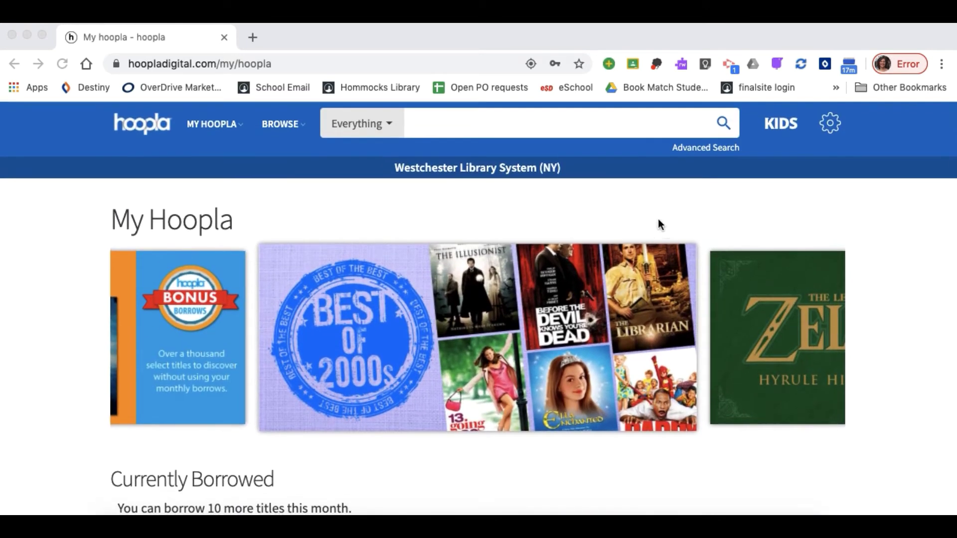
Go to Audiobooks, show its categories and open the TEEN category
click(443, 121)
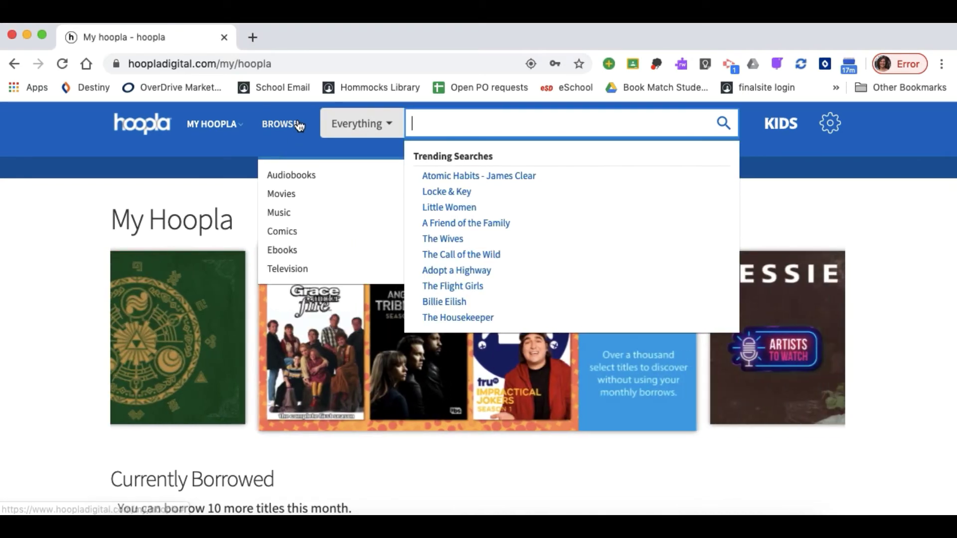
click(299, 127)
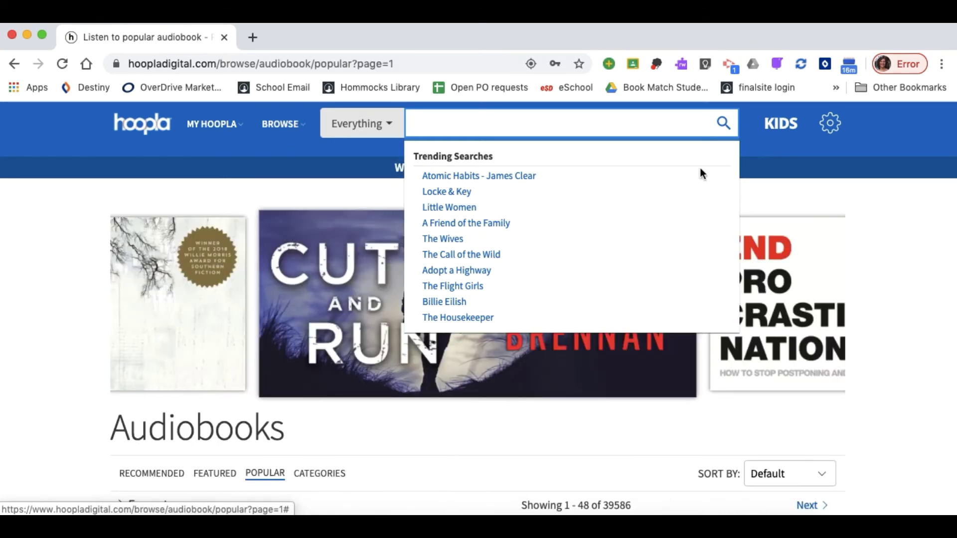
click(867, 207)
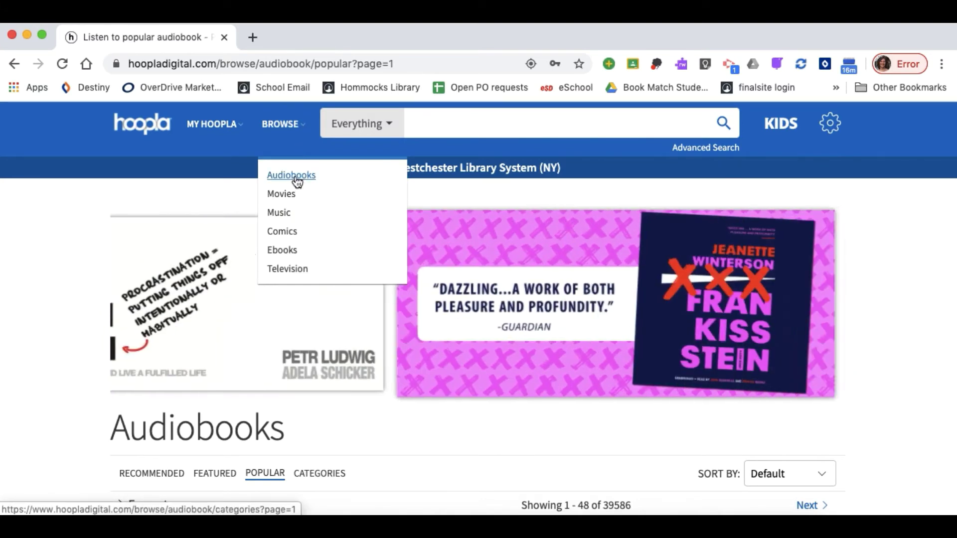
click(294, 179)
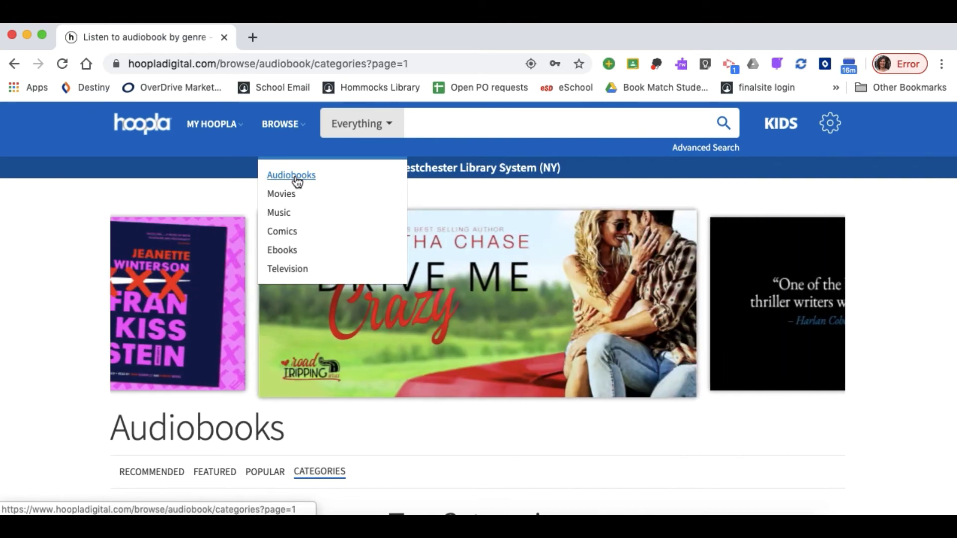
scroll(929, 352, down, 5)
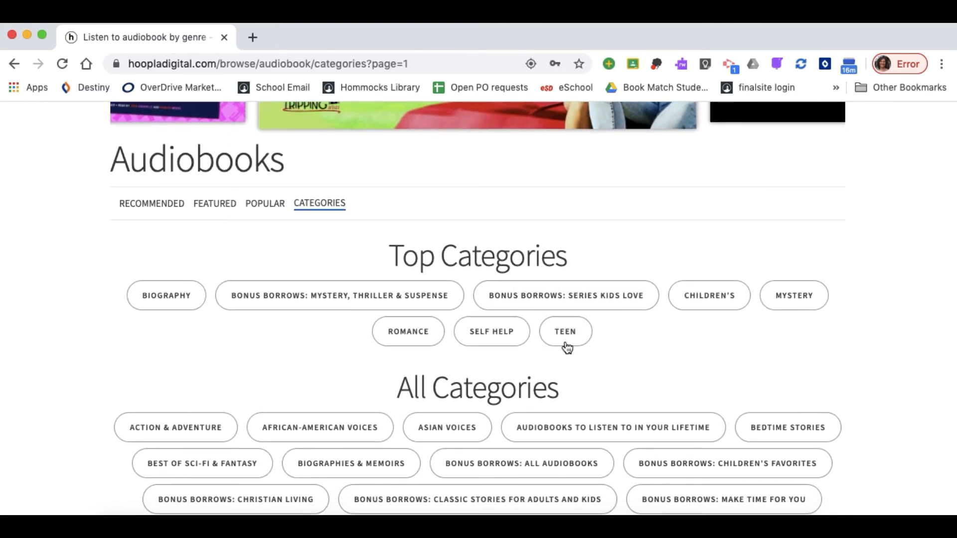
click(567, 333)
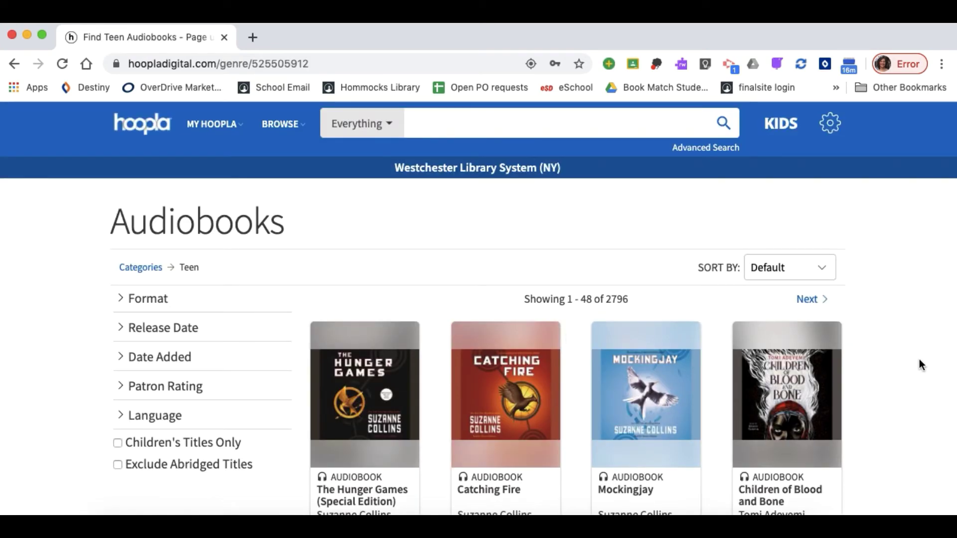
Scroll down the Teen audiobooks list and open Truly Devious by Maureen Johnson
scroll(919, 359, down, 3)
scroll(919, 359, down, 2)
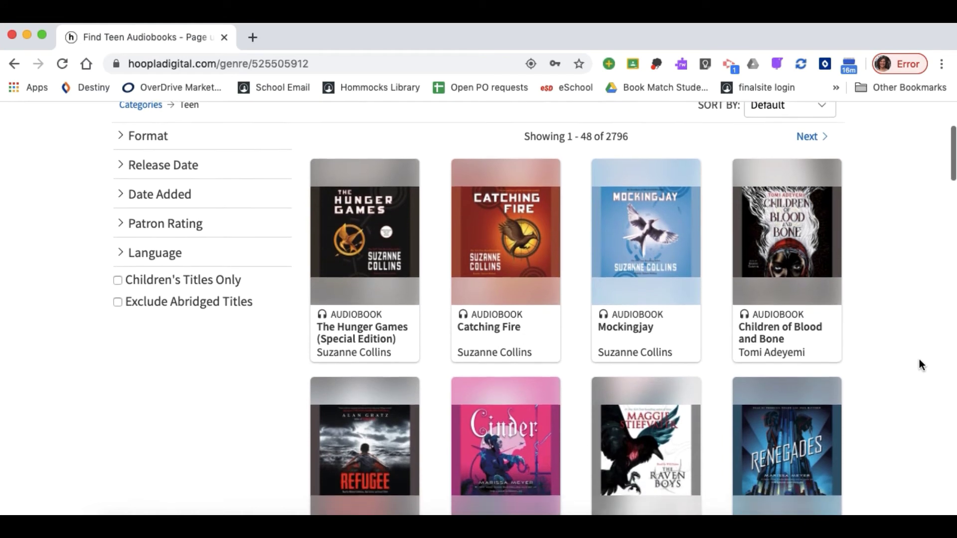
scroll(919, 360, down, 5)
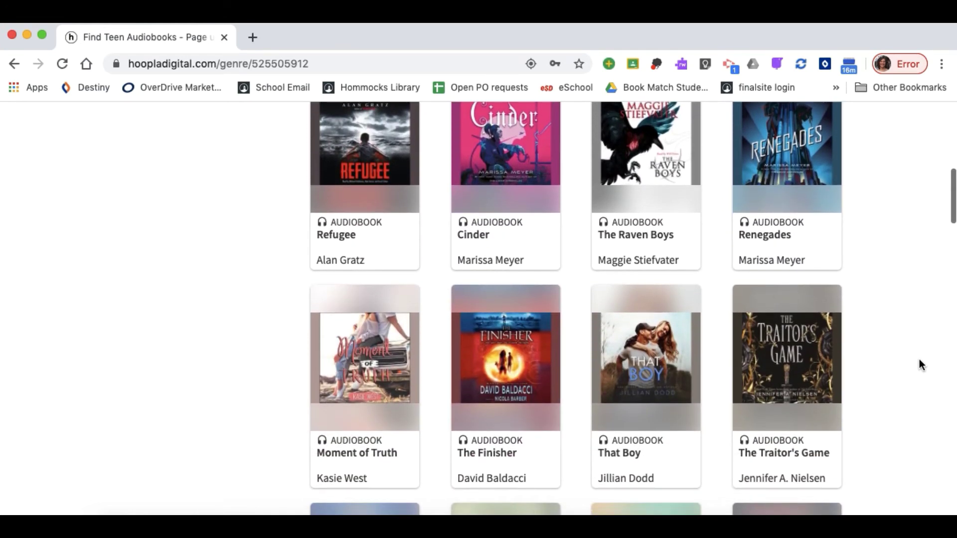
scroll(919, 358, down, 2)
scroll(919, 359, down, 1)
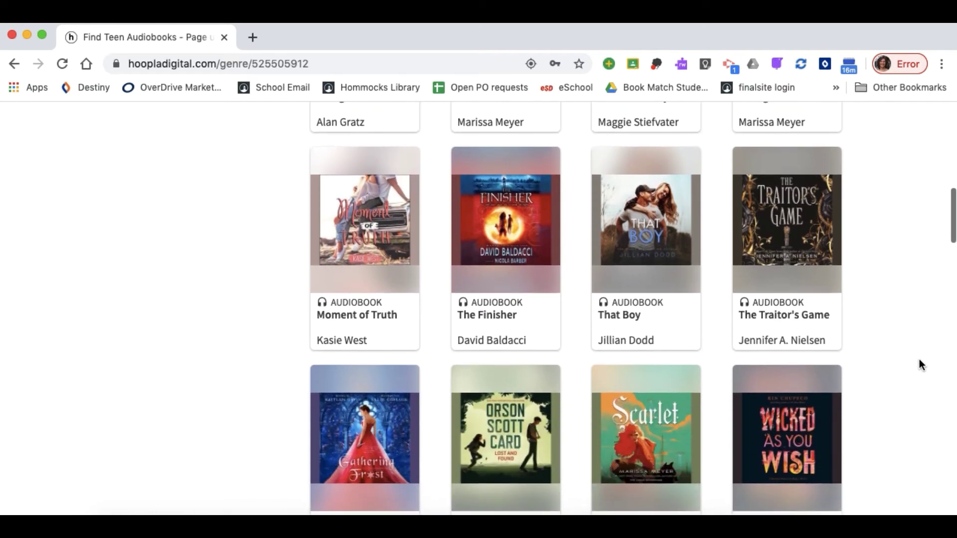
scroll(919, 359, down, 1)
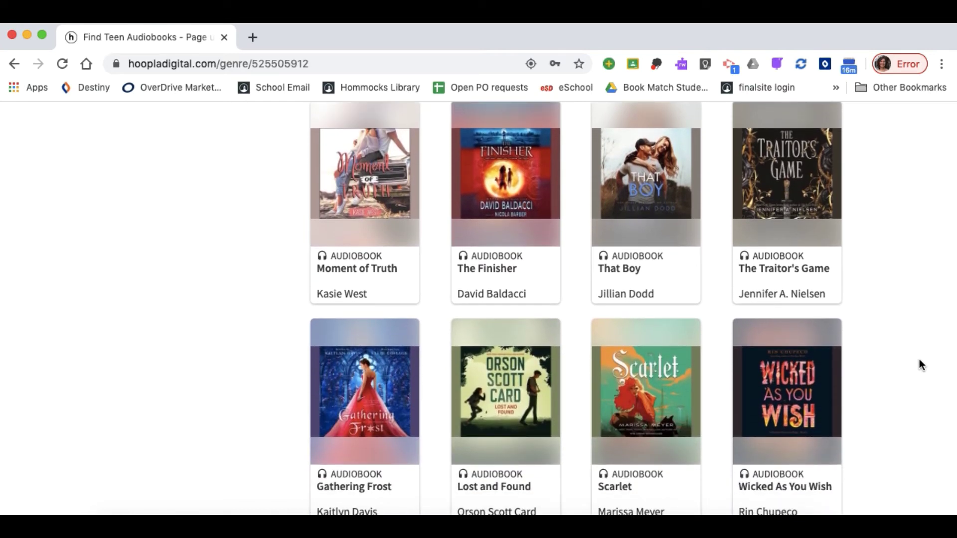
scroll(920, 359, down, 4)
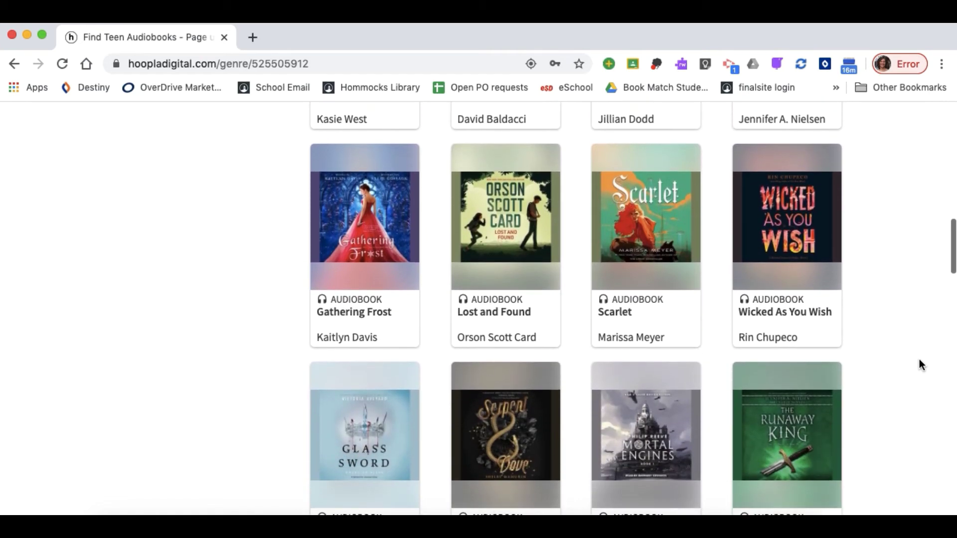
scroll(919, 364, down, 4)
scroll(920, 364, down, 2)
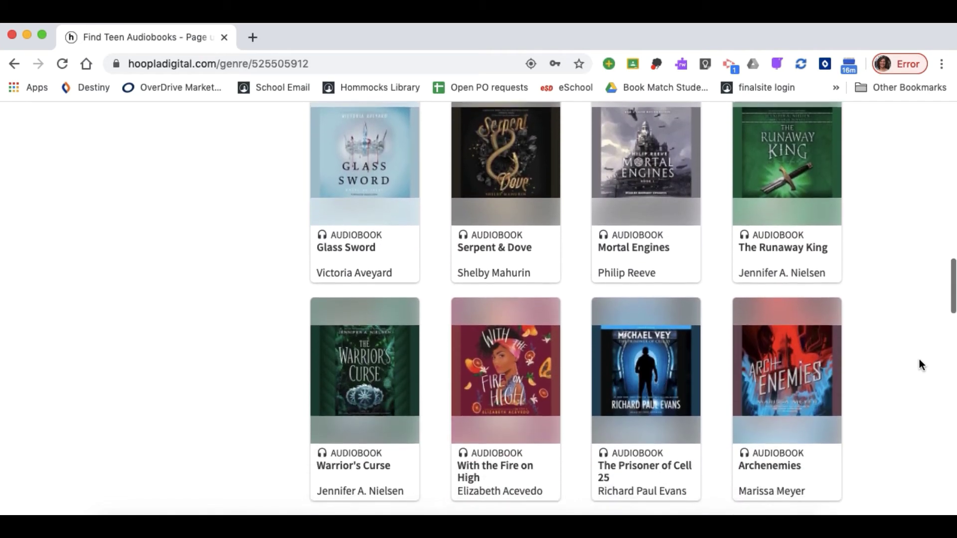
scroll(919, 364, down, 4)
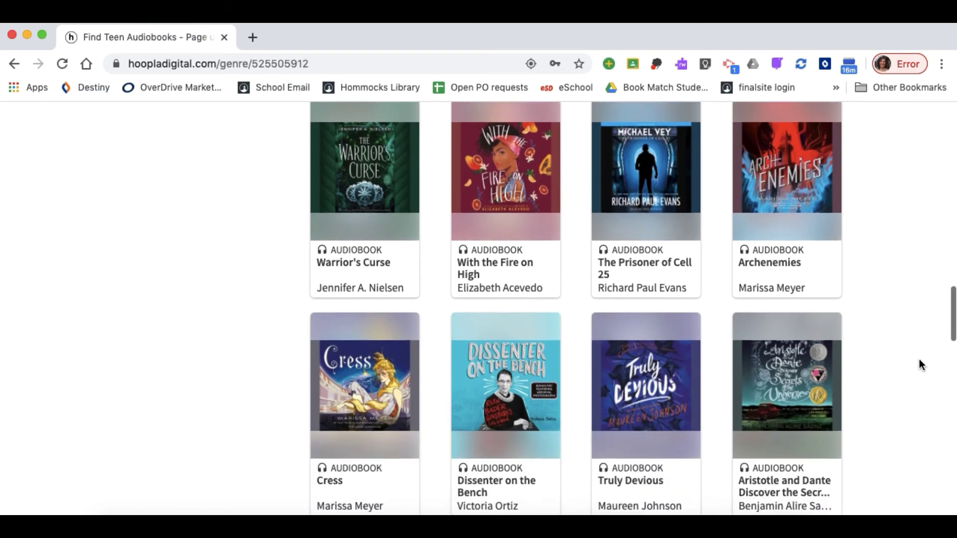
scroll(919, 364, down, 1)
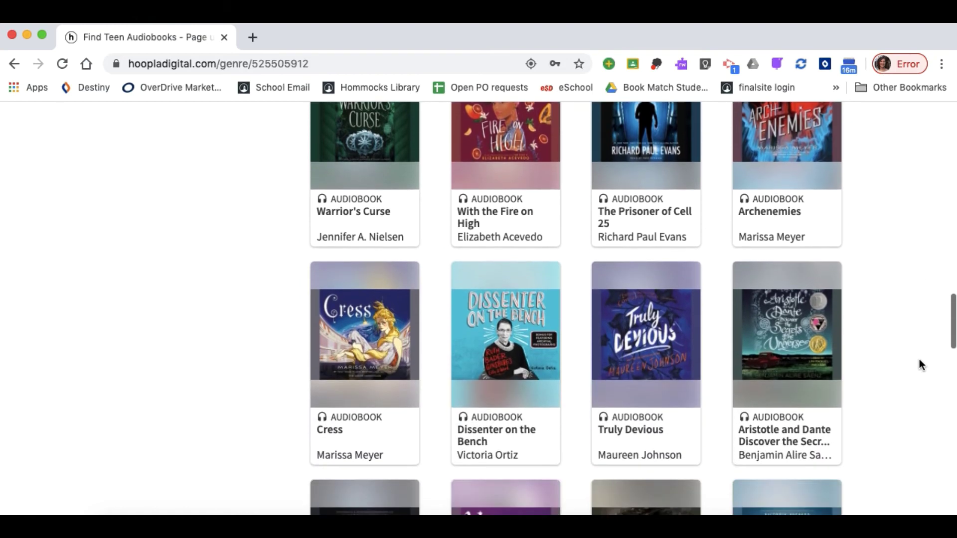
click(652, 370)
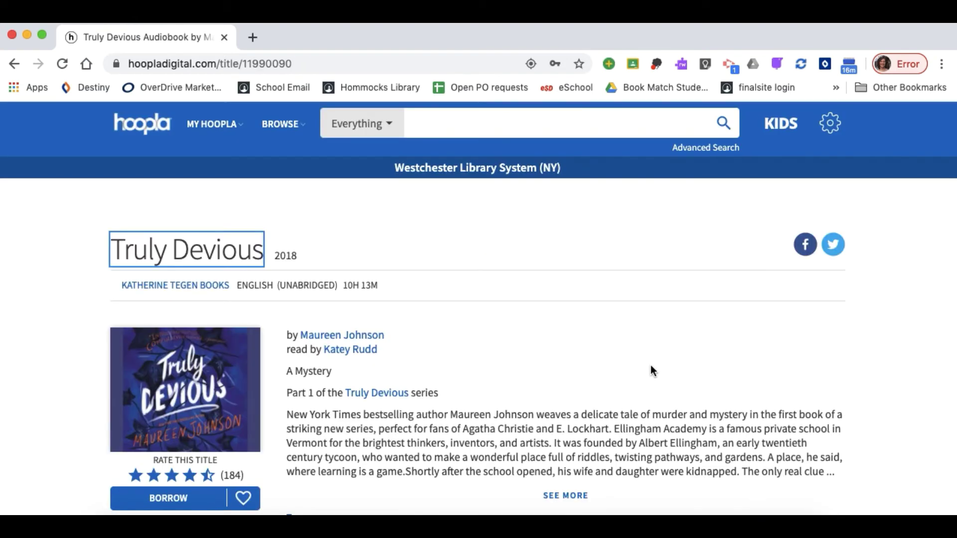
Expand Truly Devious's full description with SEE MORE and add it to favorites
scroll(653, 371, down, 2)
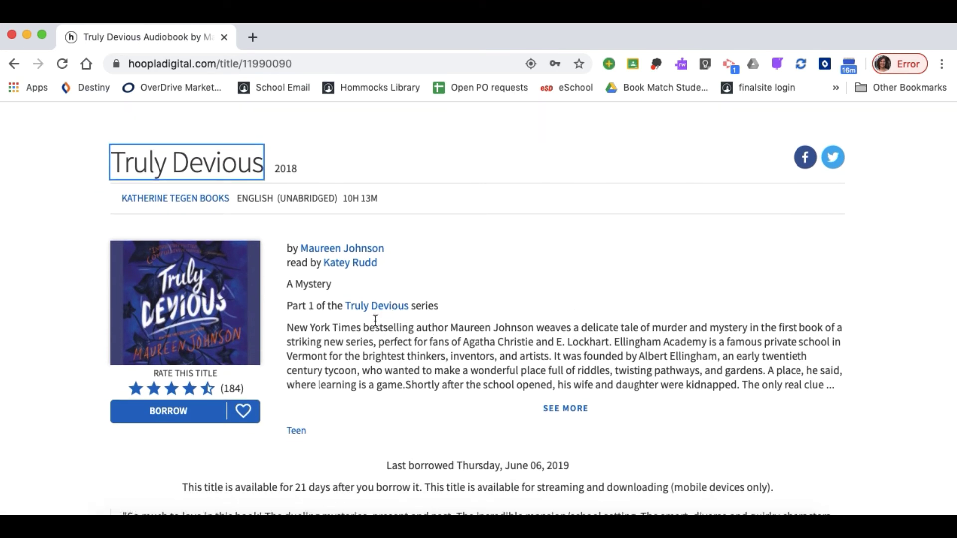
click(553, 409)
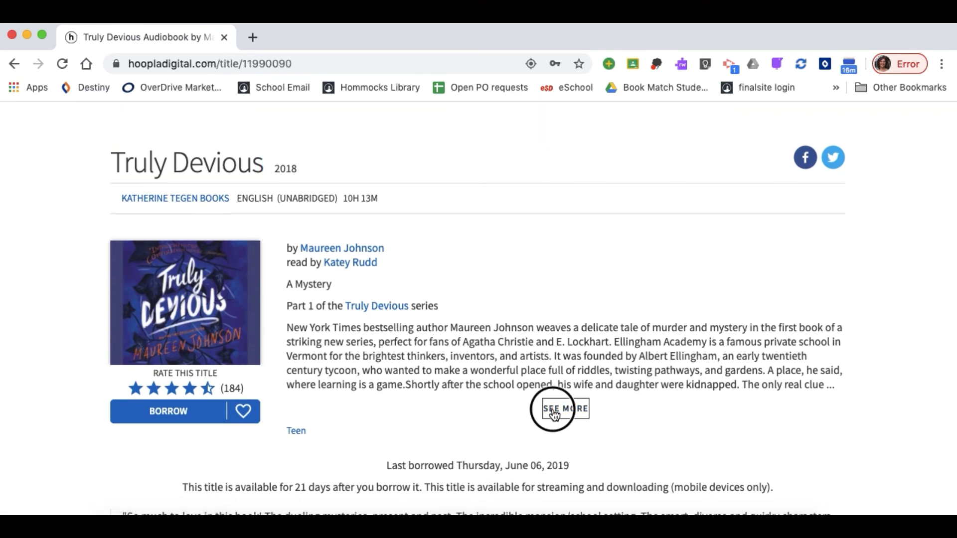
scroll(501, 417, down, 3)
scroll(501, 418, up, 1)
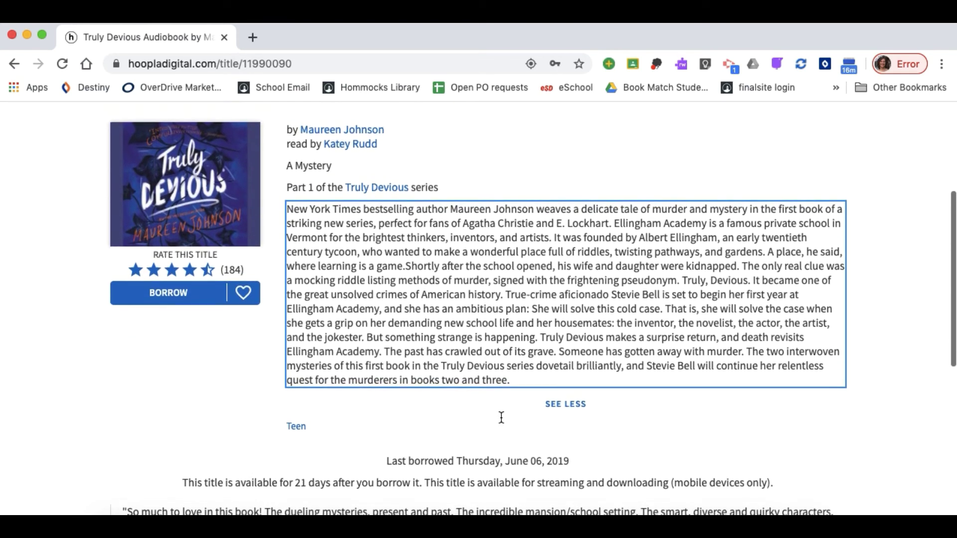
click(243, 294)
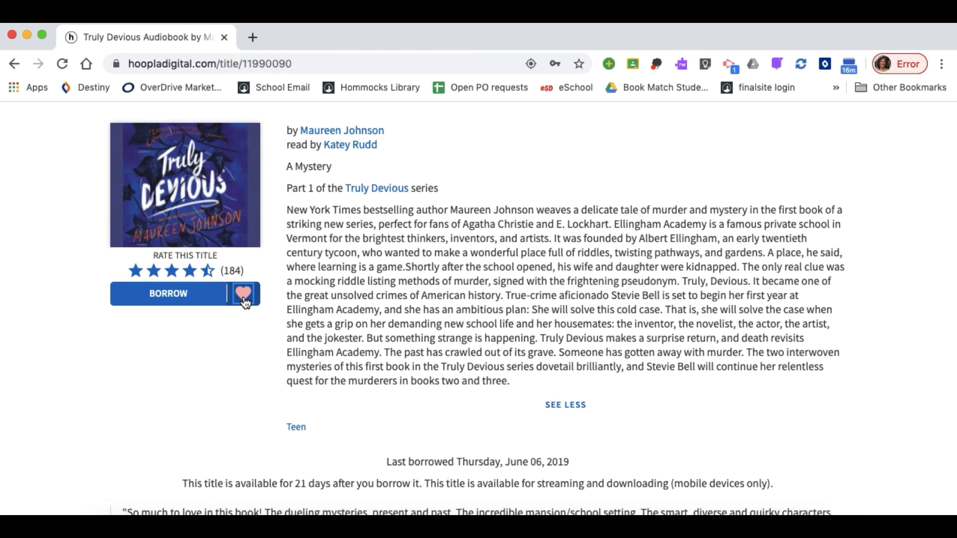
Borrow Truly Devious for 21 days and close the blue confirmation banner
click(176, 296)
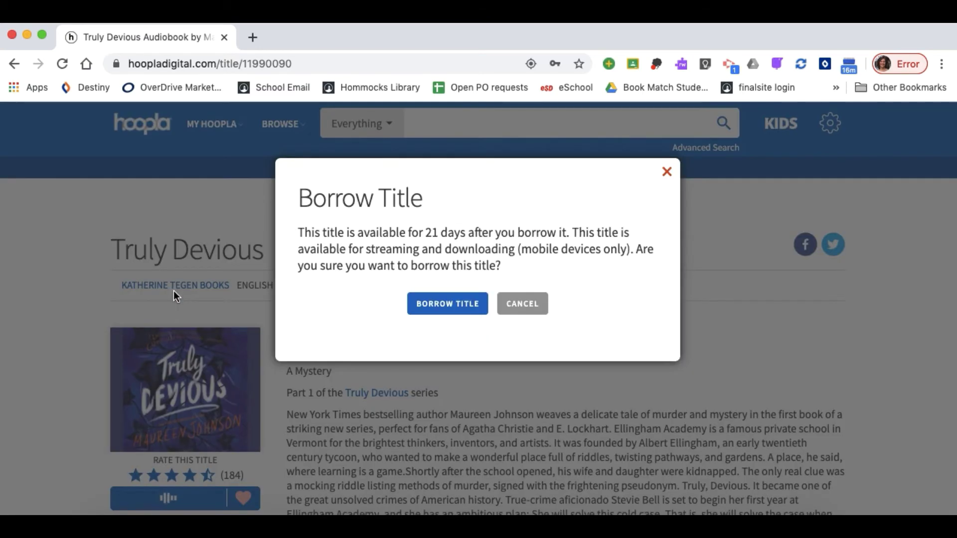
click(462, 305)
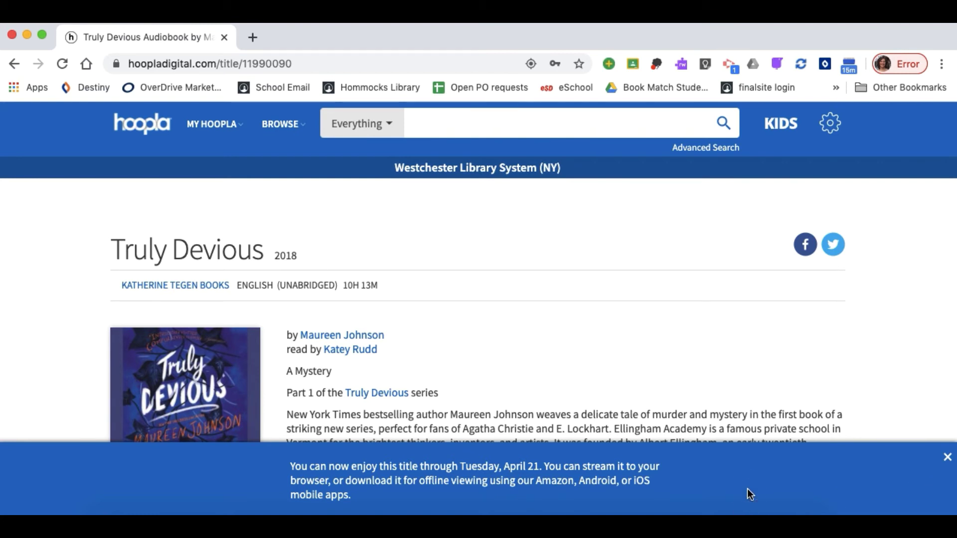
click(948, 463)
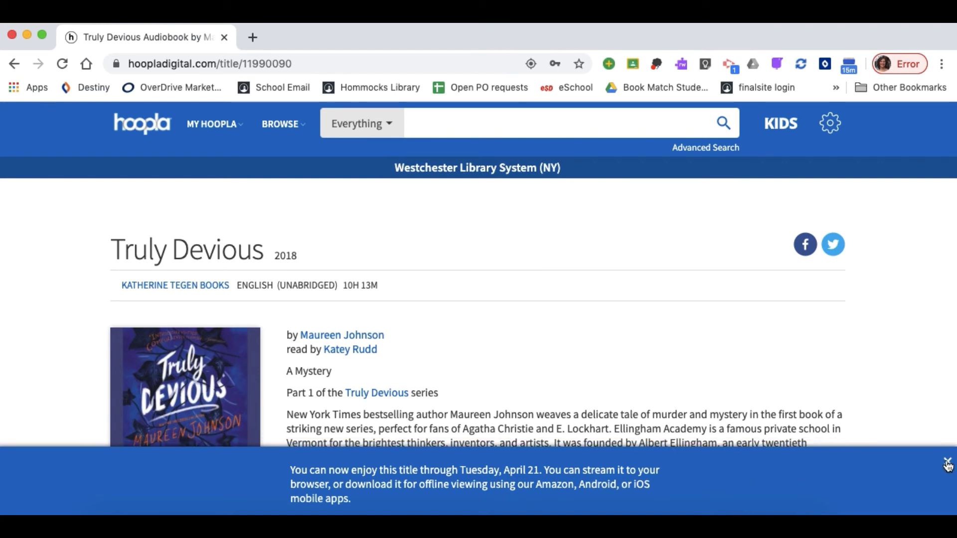
Go to My Hoopla and check Truly Devious under Currently Borrowed, 9 borrows left
mouse_move(218, 141)
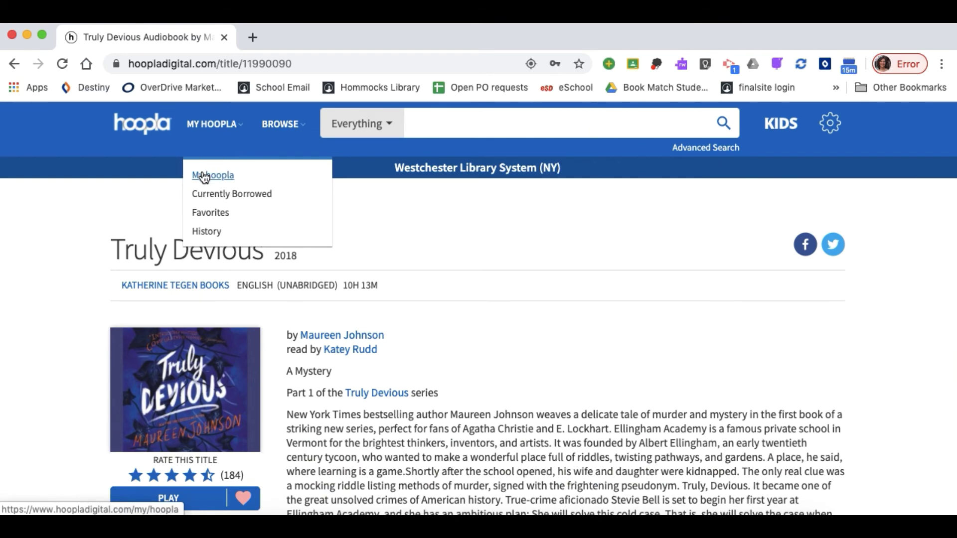
click(204, 175)
scroll(361, 327, down, 2)
scroll(361, 328, down, 3)
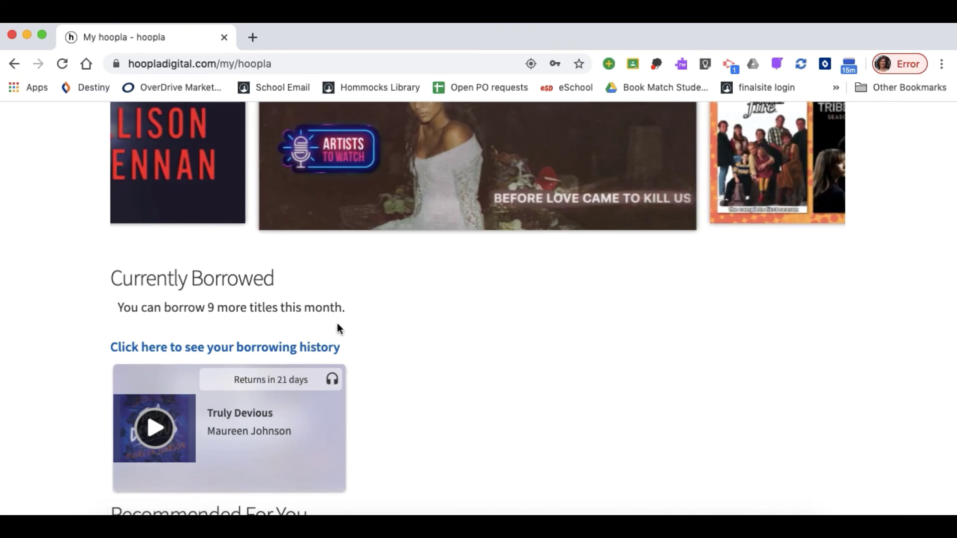
scroll(337, 328, up, 5)
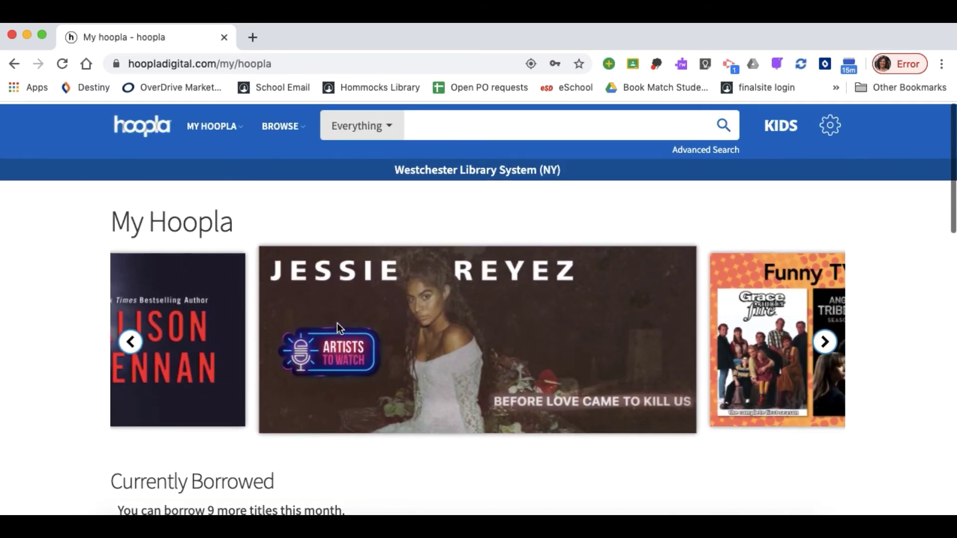
click(294, 136)
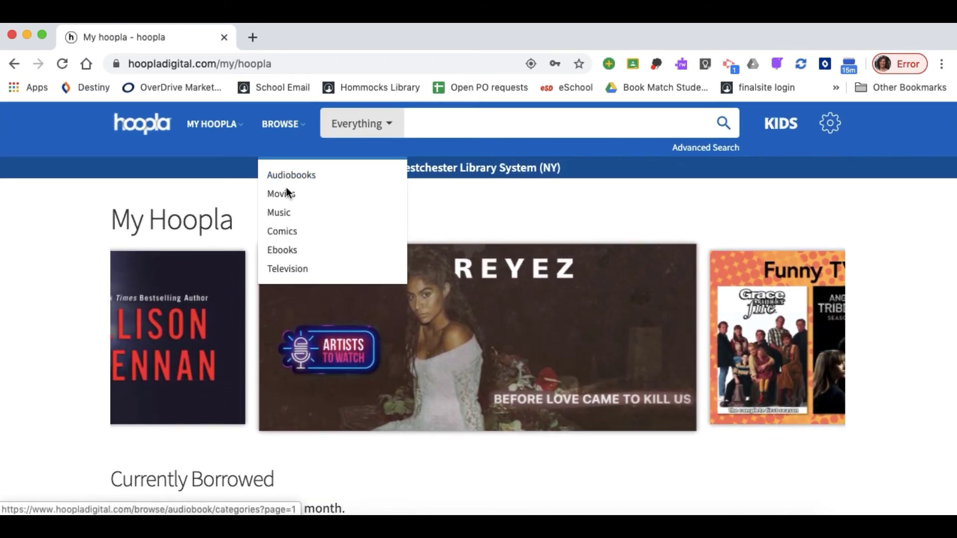
Browse the Ebooks genres, scroll through All Categories, and open Young Adult Fiction
click(286, 251)
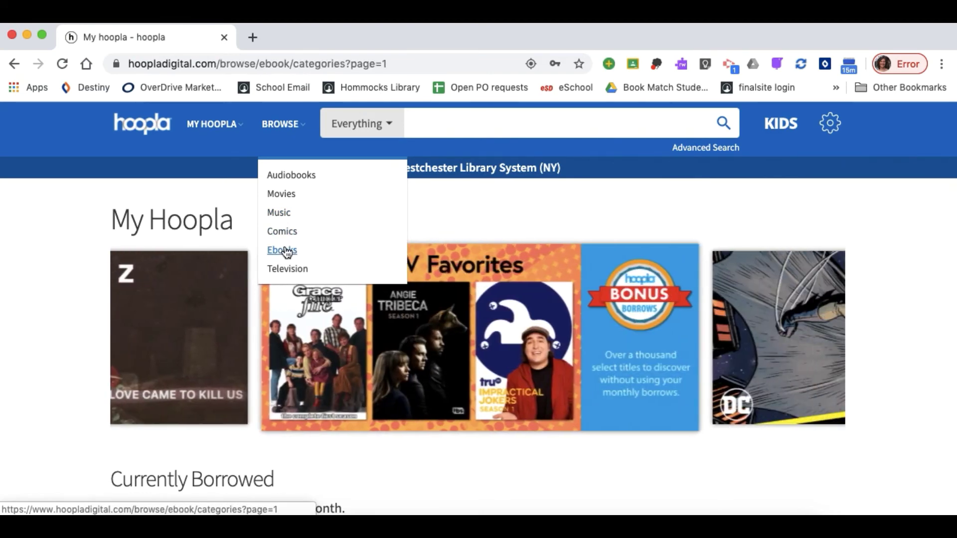
scroll(770, 467, down, 5)
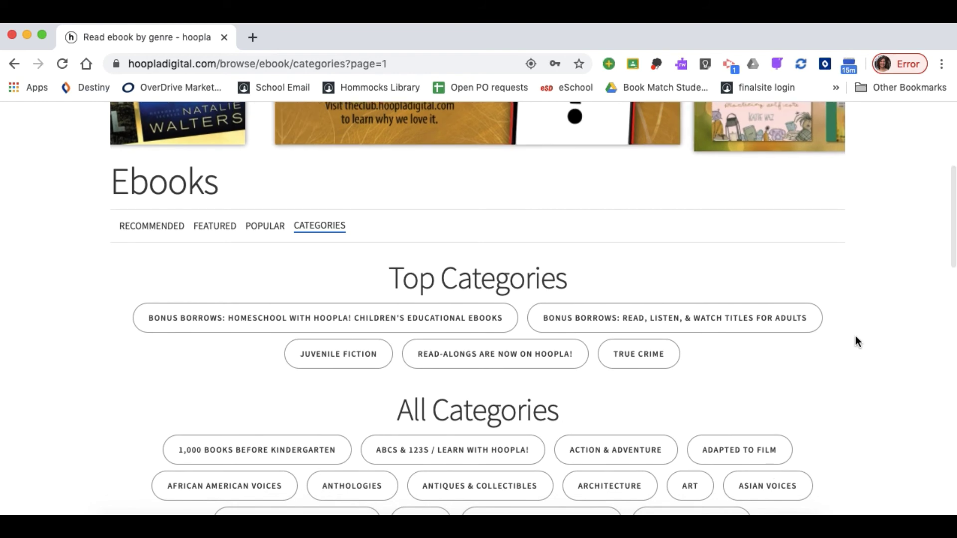
scroll(855, 337, down, 3)
scroll(855, 338, down, 5)
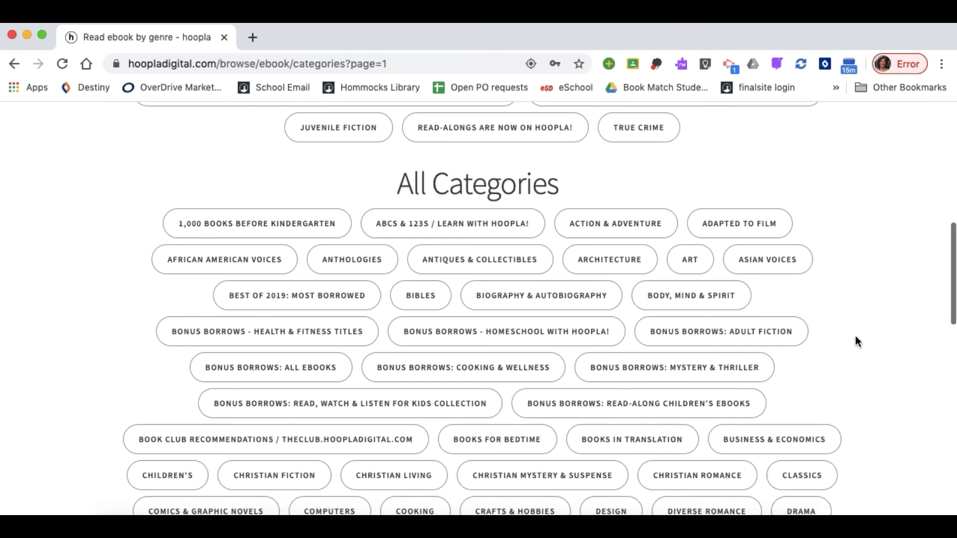
scroll(856, 336, down, 5)
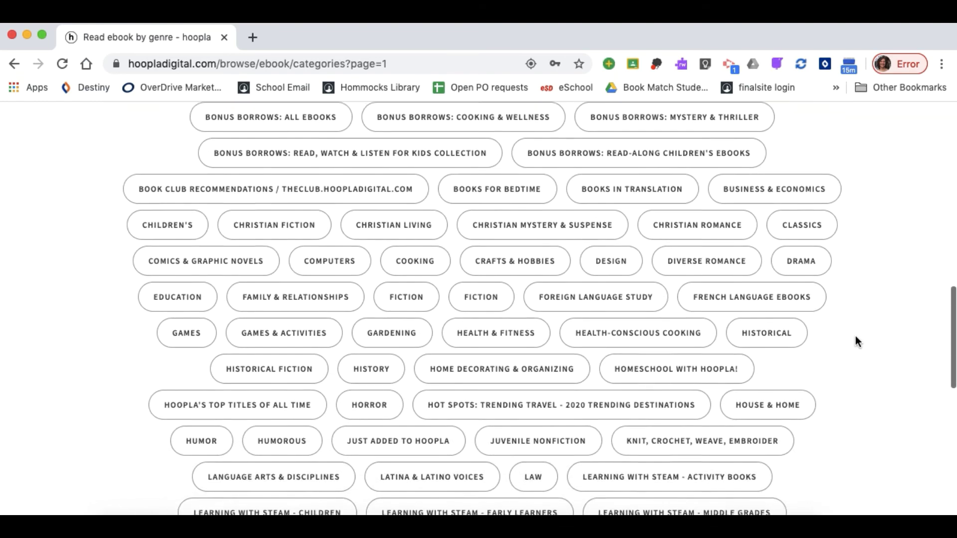
scroll(855, 342, down, 6)
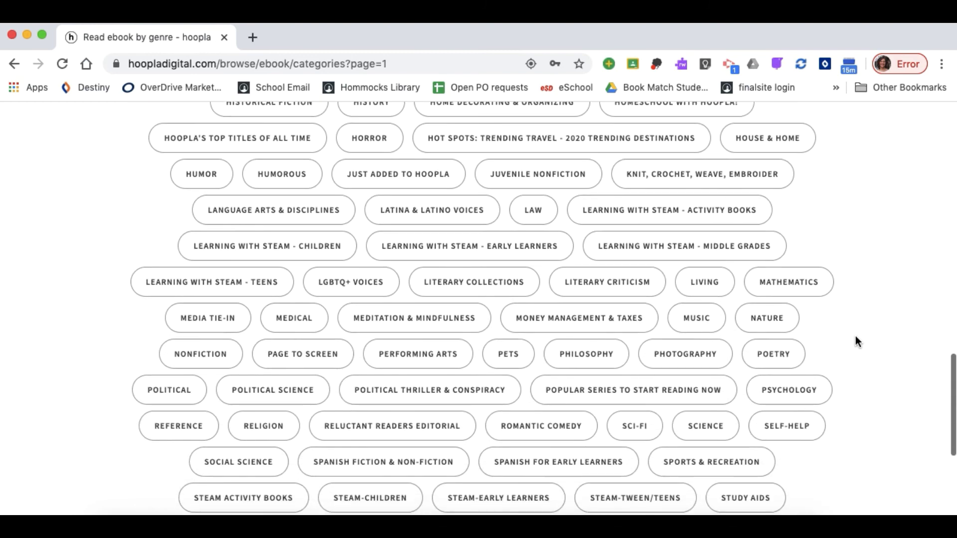
scroll(856, 341, down, 1)
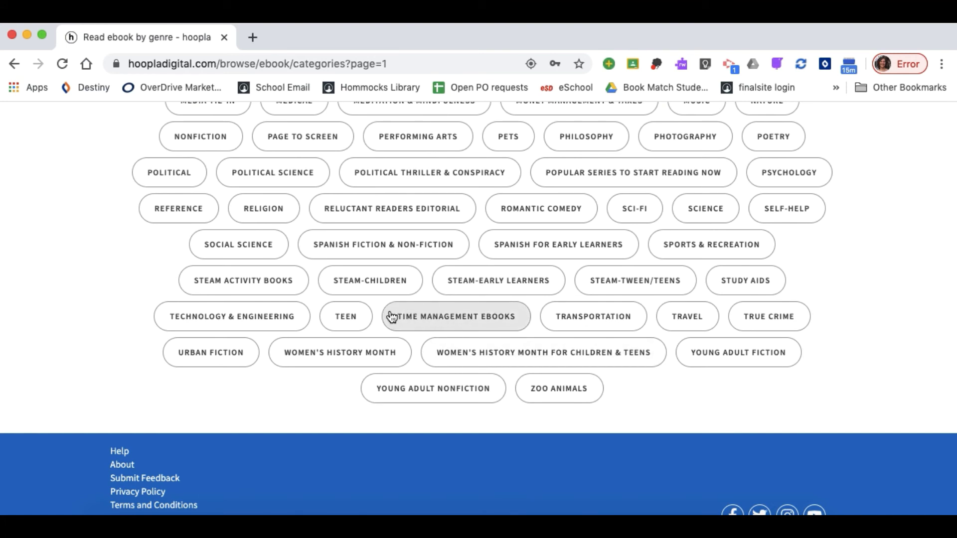
click(756, 359)
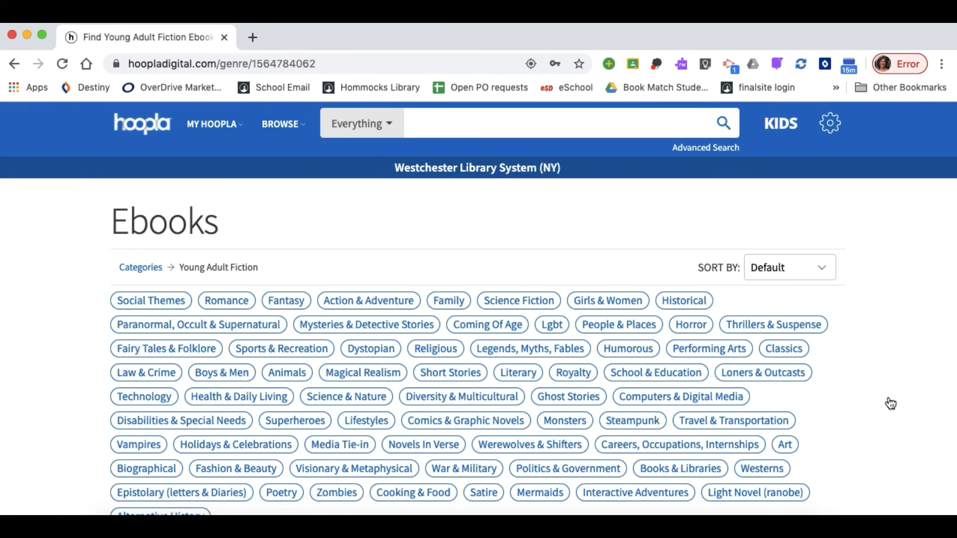
Scroll through the Young Adult Fiction ebook subcategories, from Social Themes to Light Novel, and back up
scroll(890, 403, down, 5)
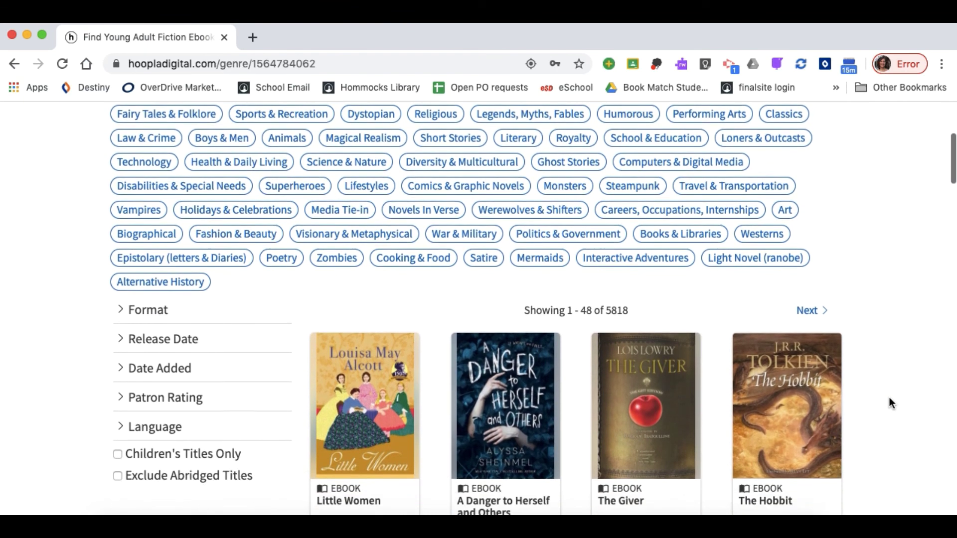
scroll(891, 403, down, 4)
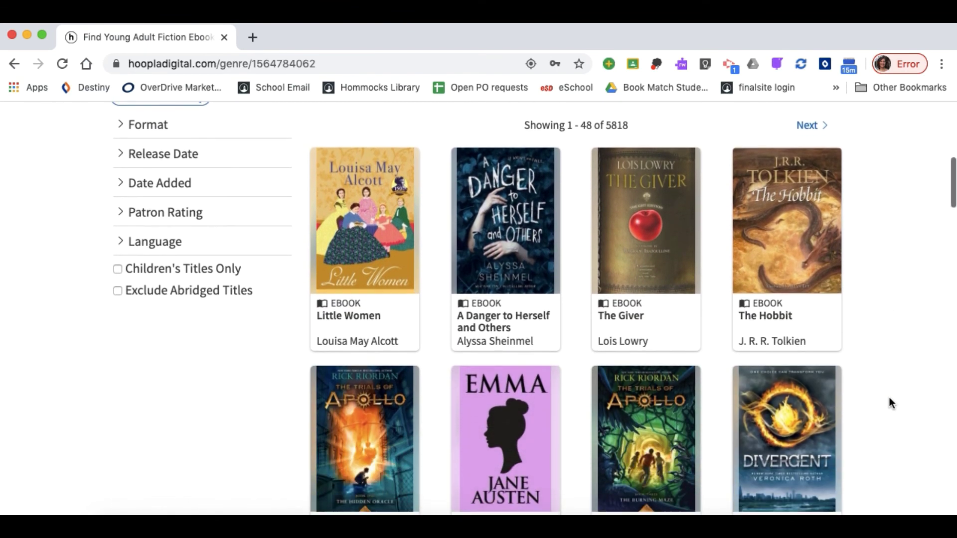
scroll(890, 402, down, 6)
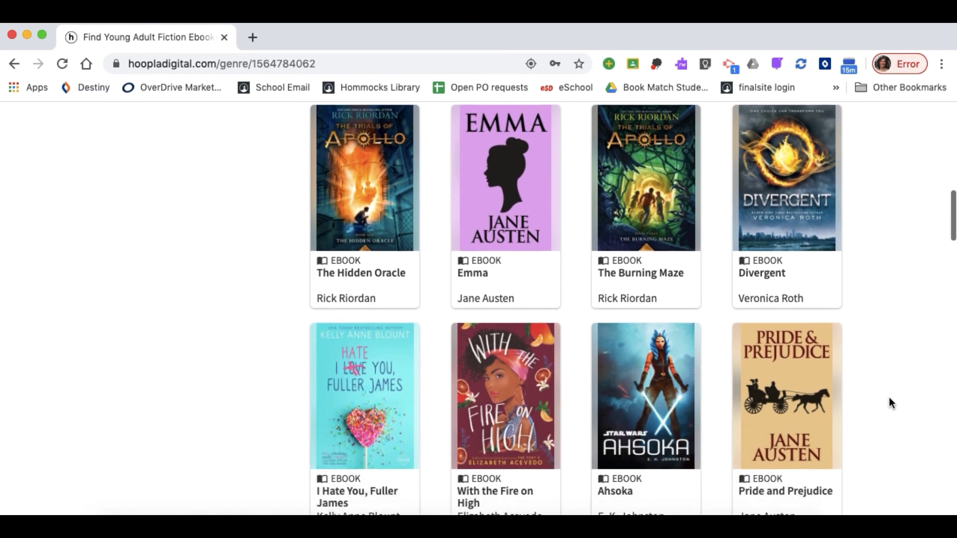
scroll(890, 399, down, 4)
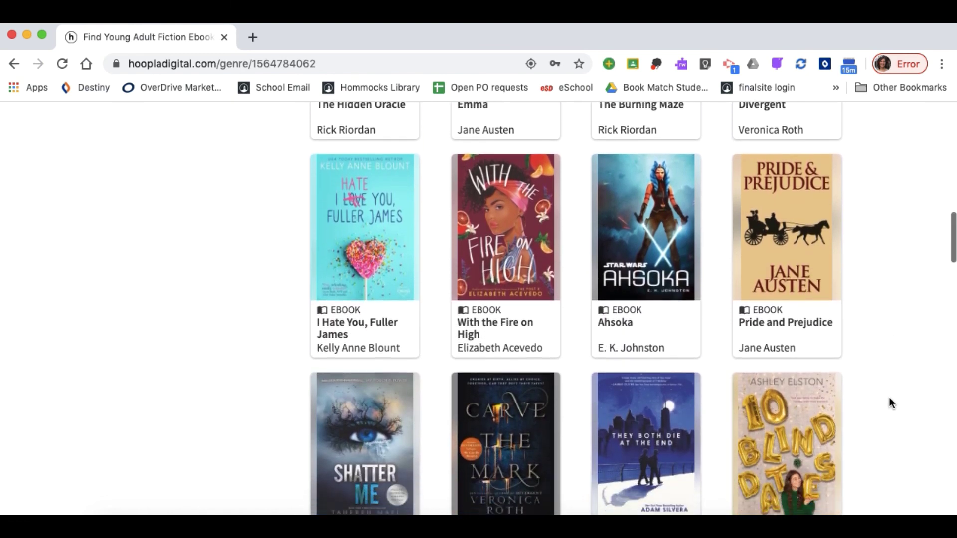
scroll(891, 403, down, 5)
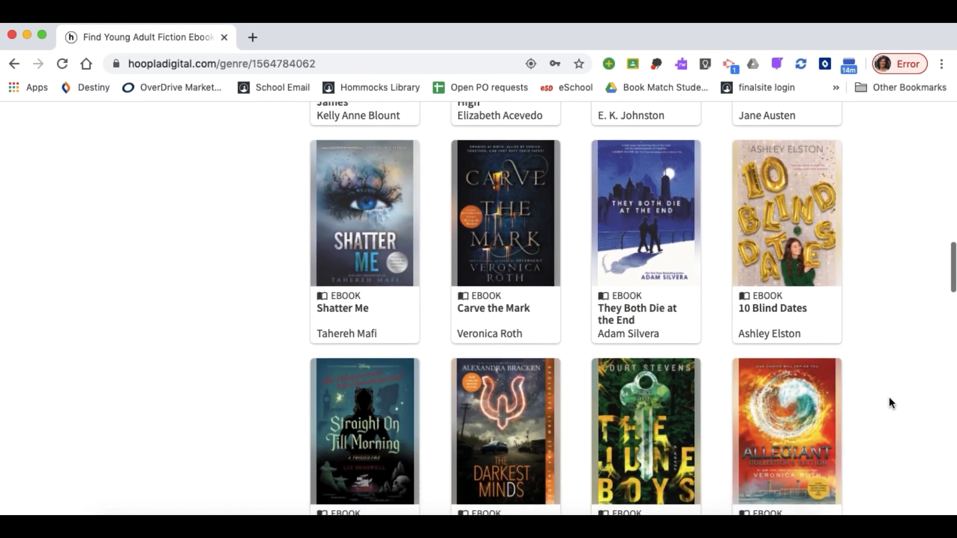
scroll(890, 398, down, 3)
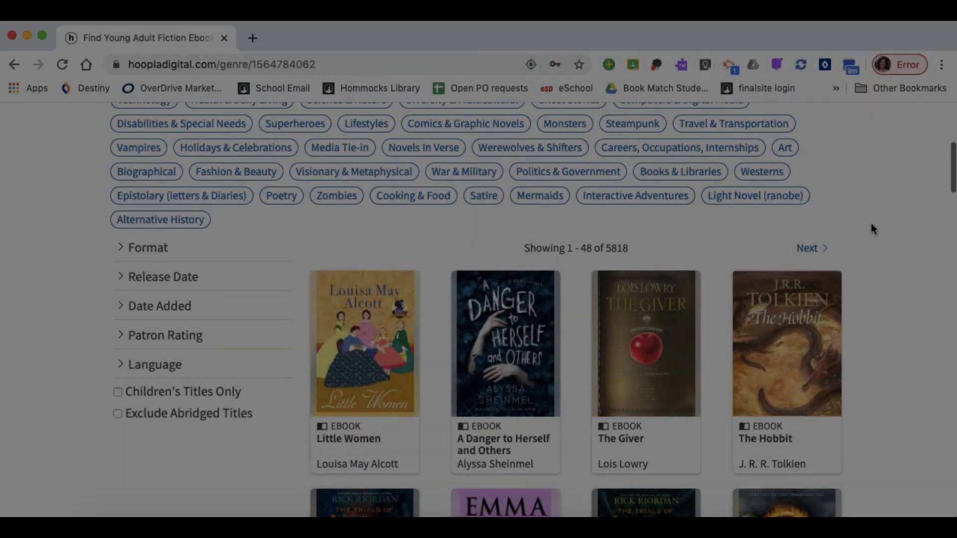
scroll(871, 228, up, 6)
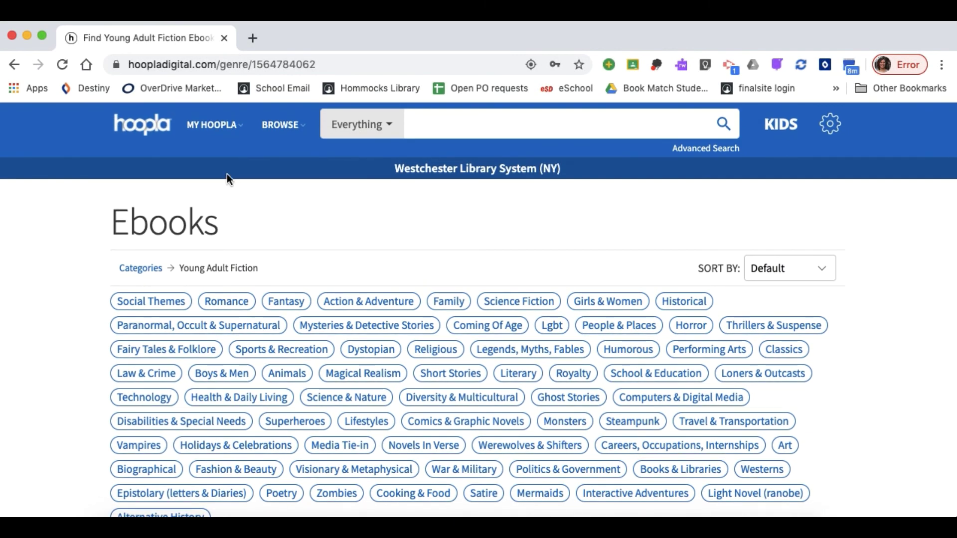
Return to My Hoopla via the logo and scroll to Truly Devious under Currently Borrowed
click(153, 129)
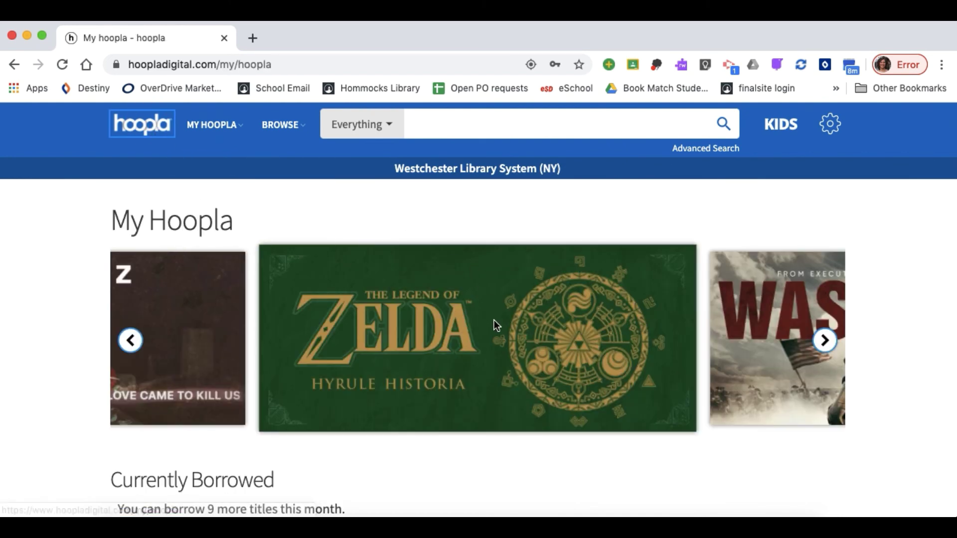
scroll(513, 371, down, 6)
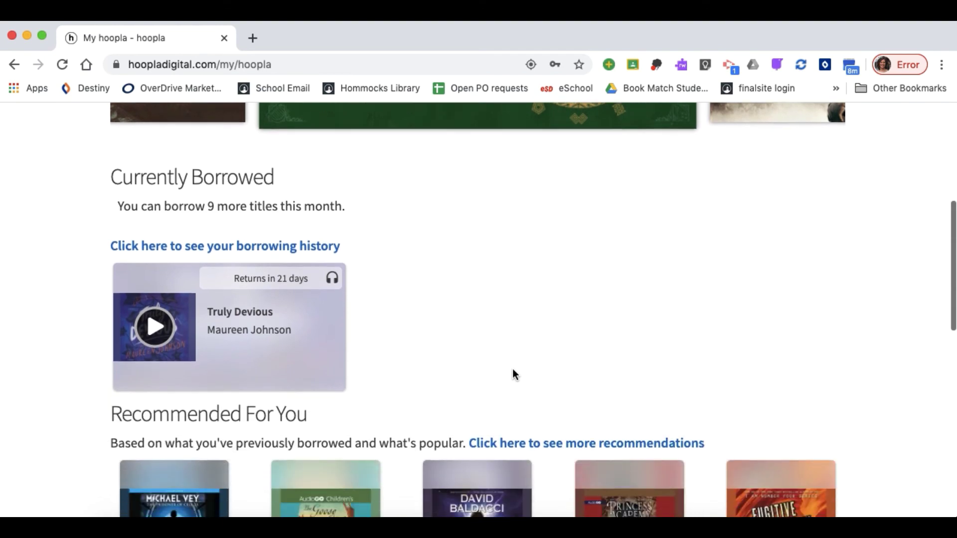
scroll(513, 371, down, 1)
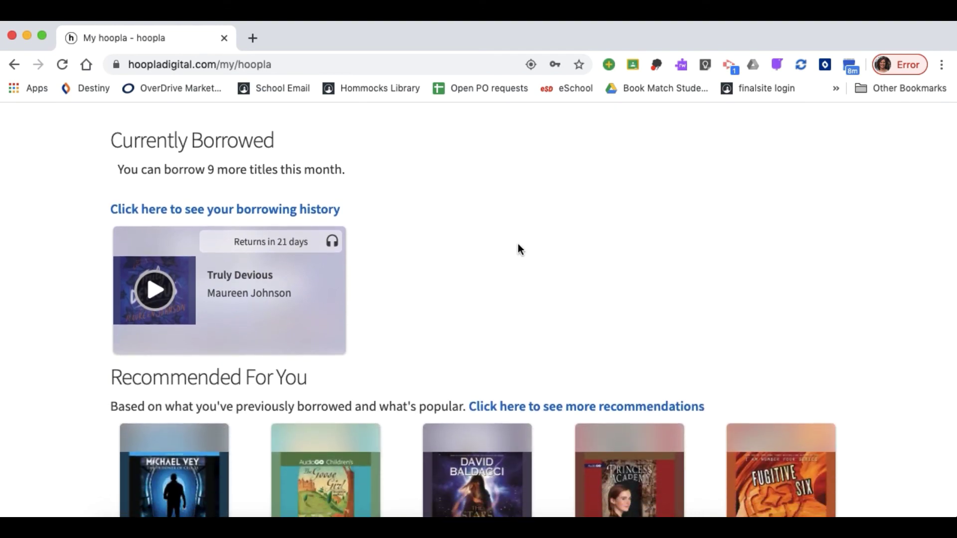
scroll(723, 301, down, 1)
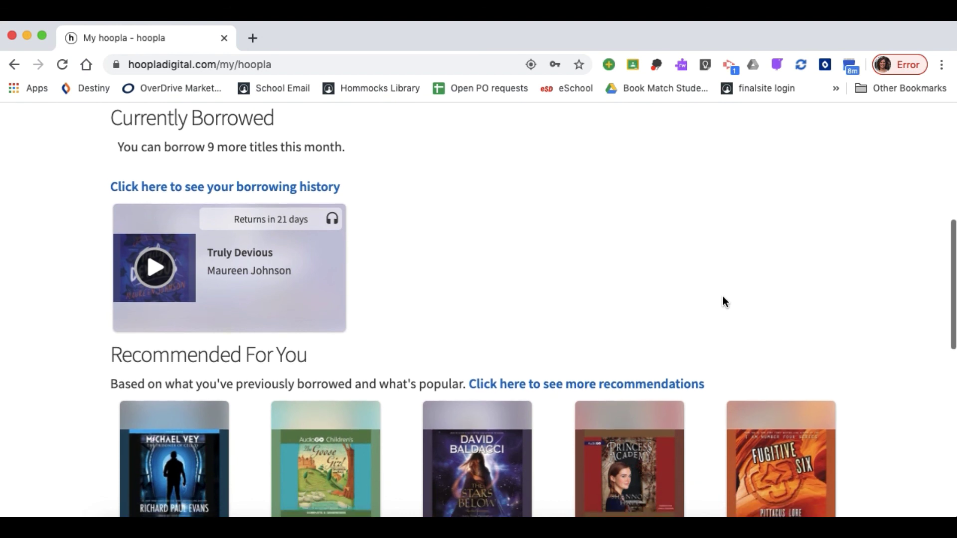